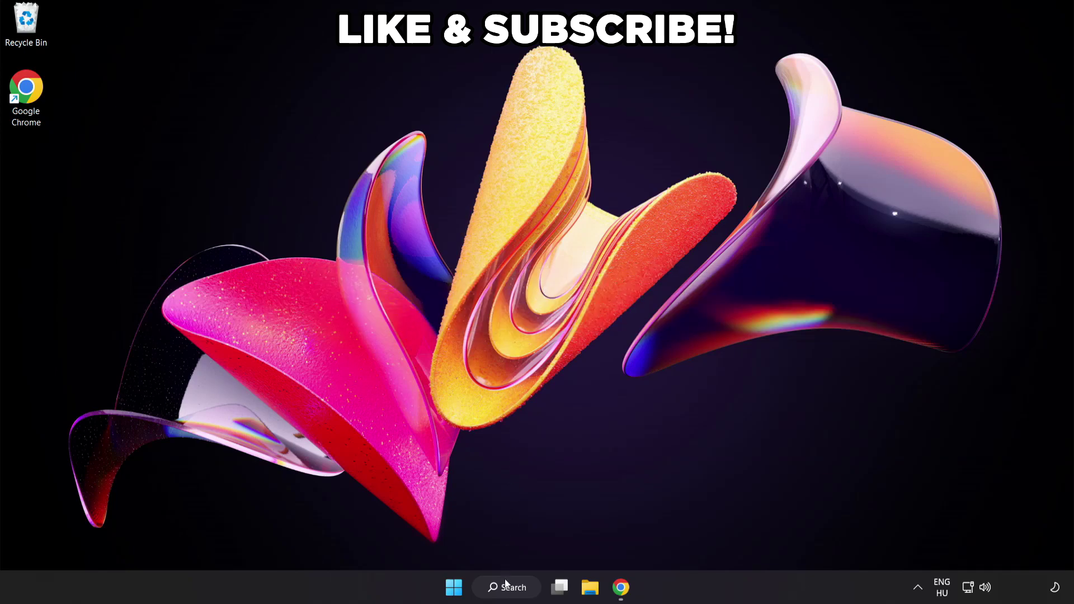
Search for 'edit power plan' and open the Balanced plan's Edit Plan Settings.
left_click(516, 590)
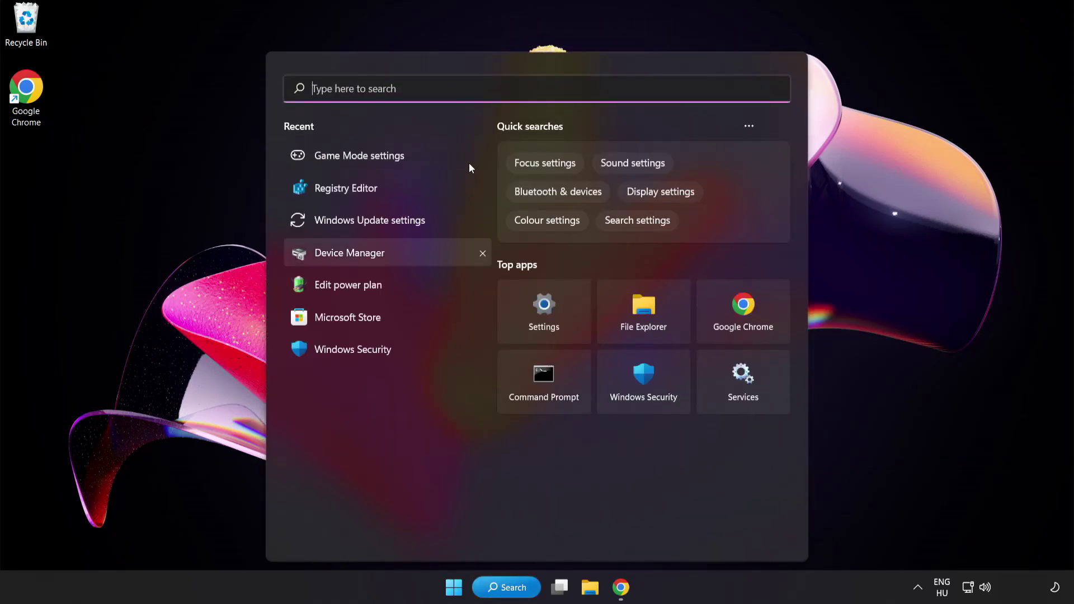
type("edit power plan")
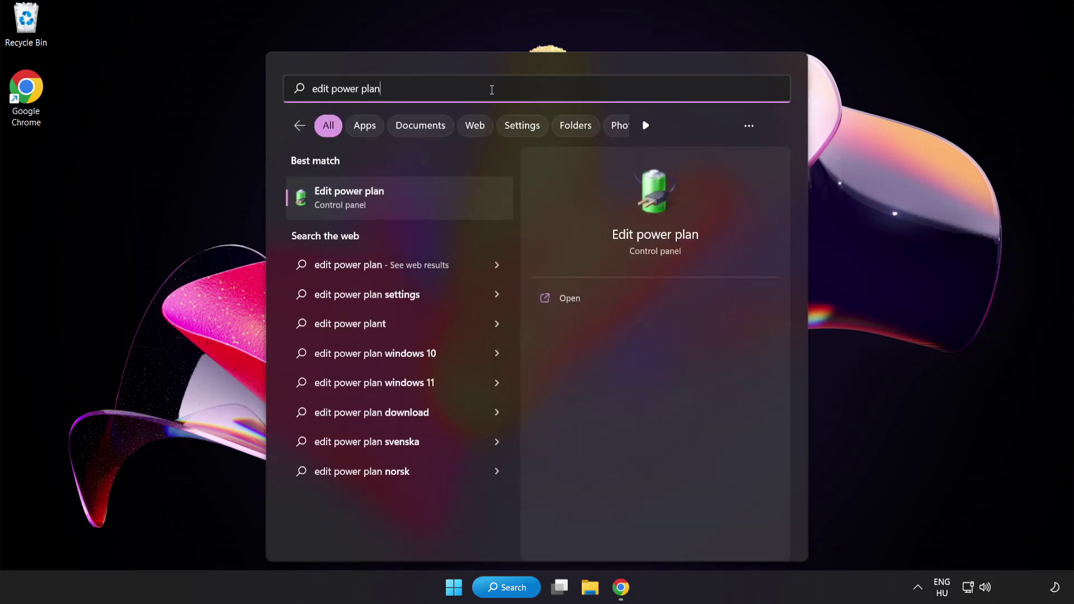
left_click(437, 210)
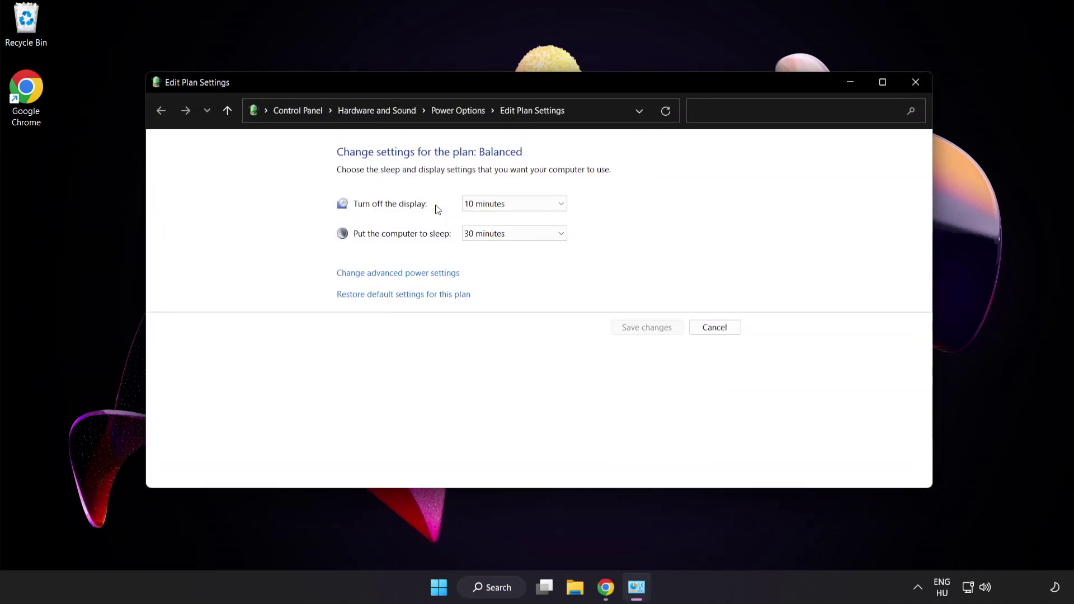
Switch the active power plan from Balanced to High performance and close Power Options.
left_click(468, 112)
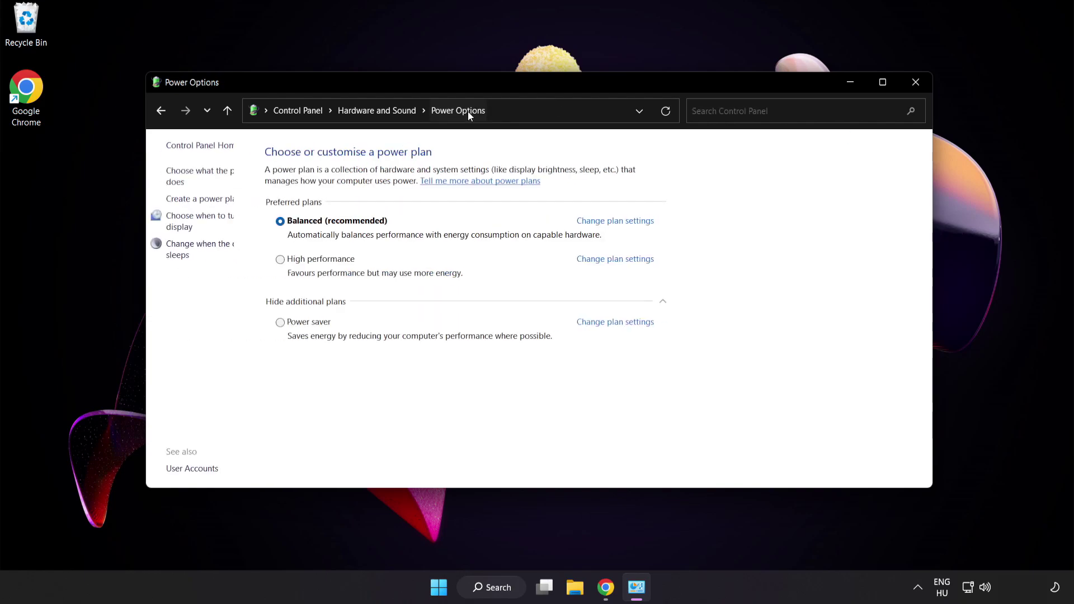
left_click(357, 260)
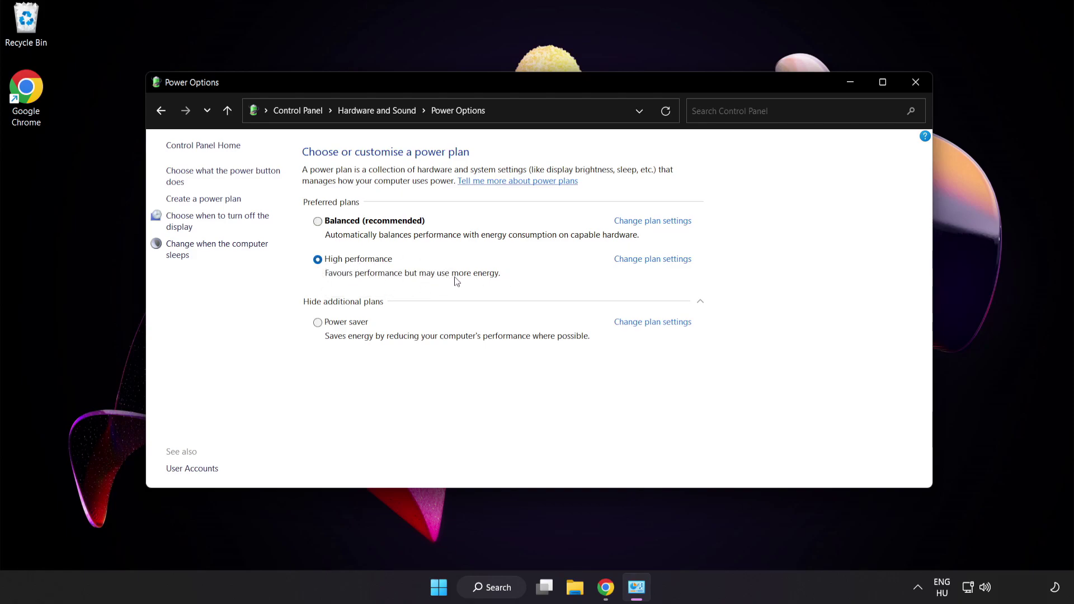
left_click(916, 82)
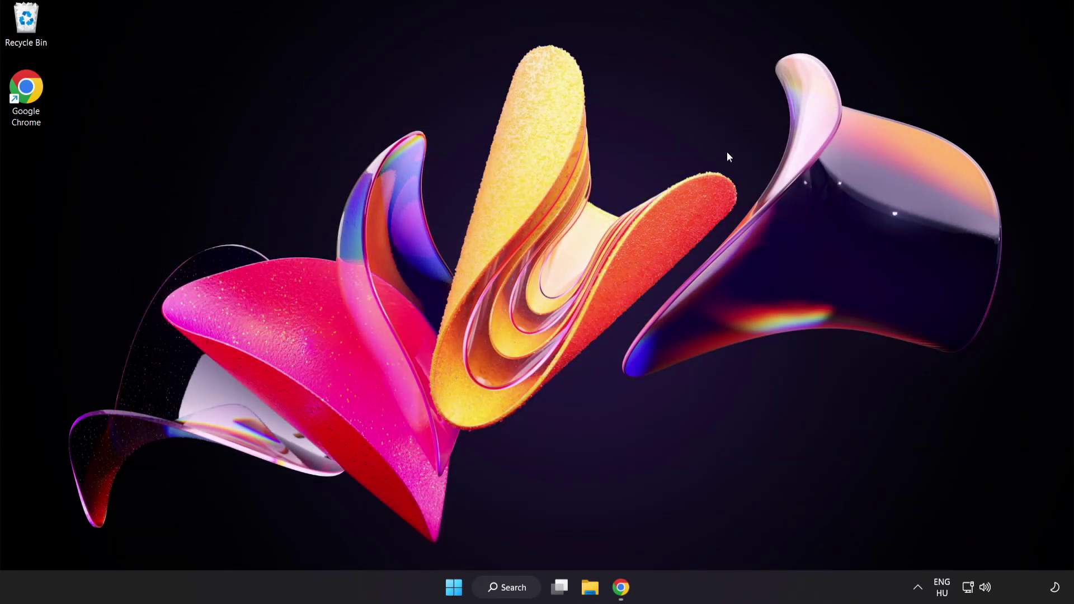
Launch Device Manager via a search for 'device manager'.
left_click(507, 586)
type("device manager")
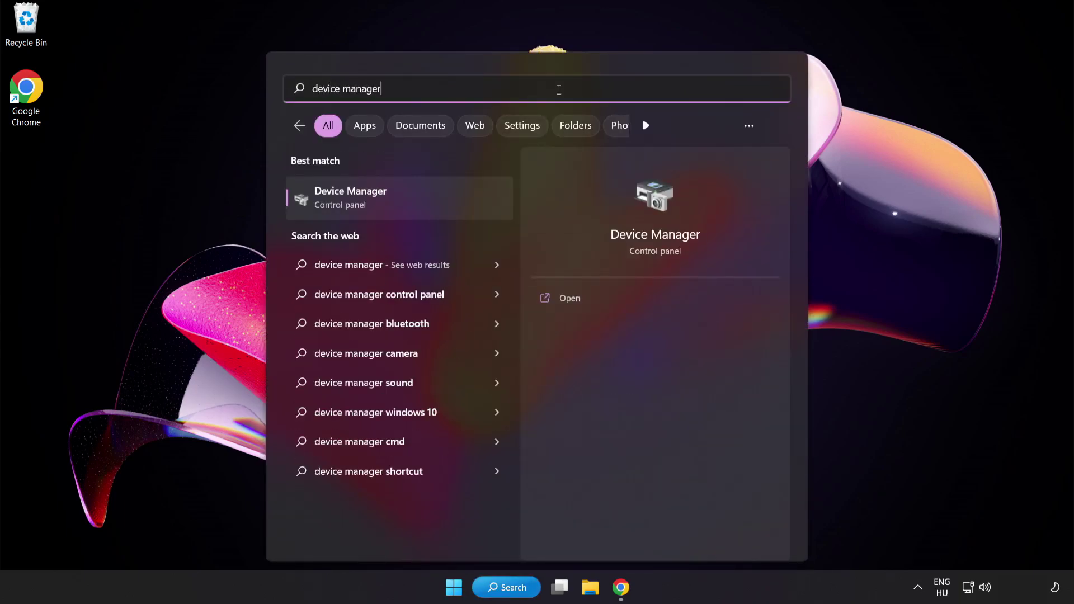
left_click(440, 207)
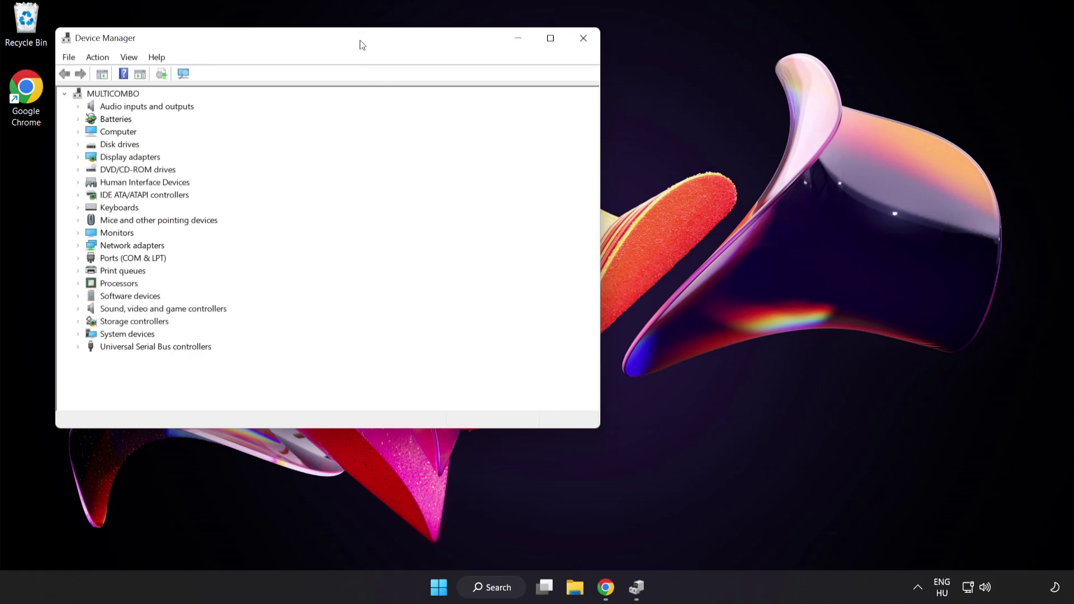
Expand Display adapters and select the VMware SVGA 3D adapter.
left_click_drag(362, 44, 544, 111)
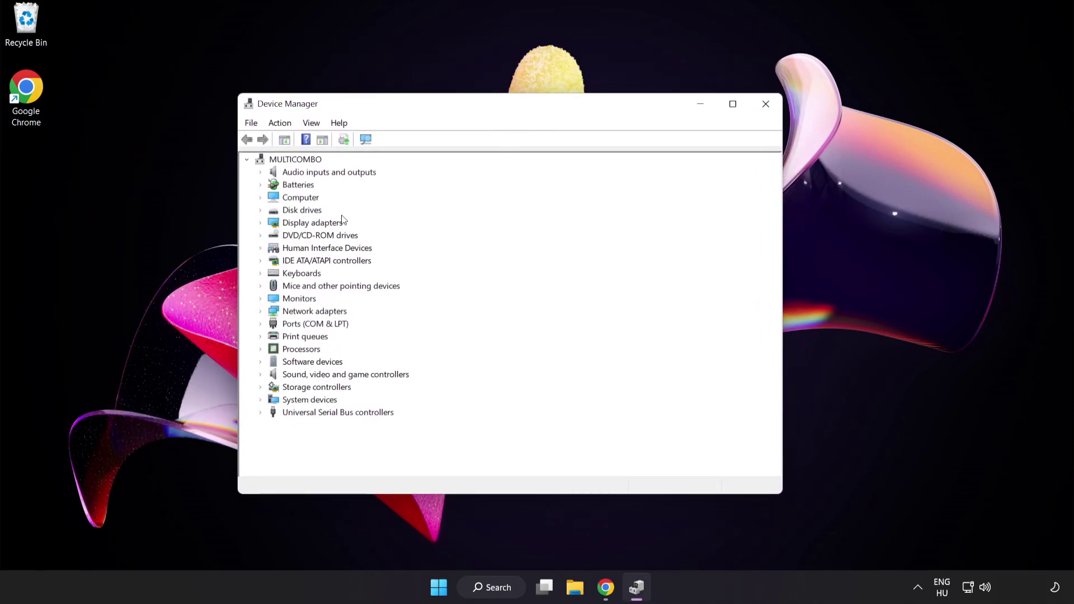
left_click(276, 225)
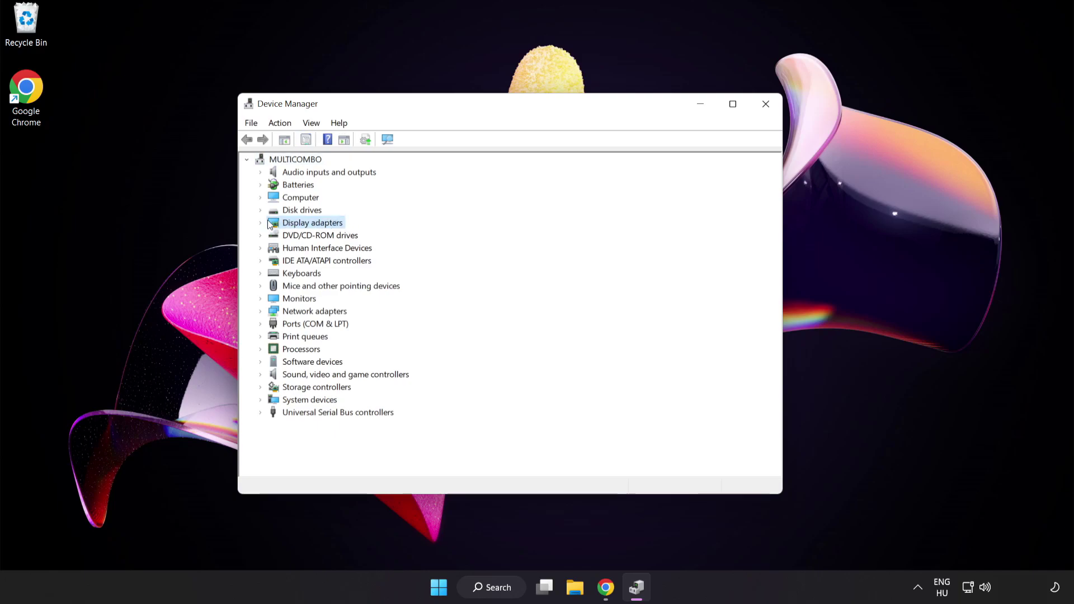
left_click(261, 224)
left_click(306, 236)
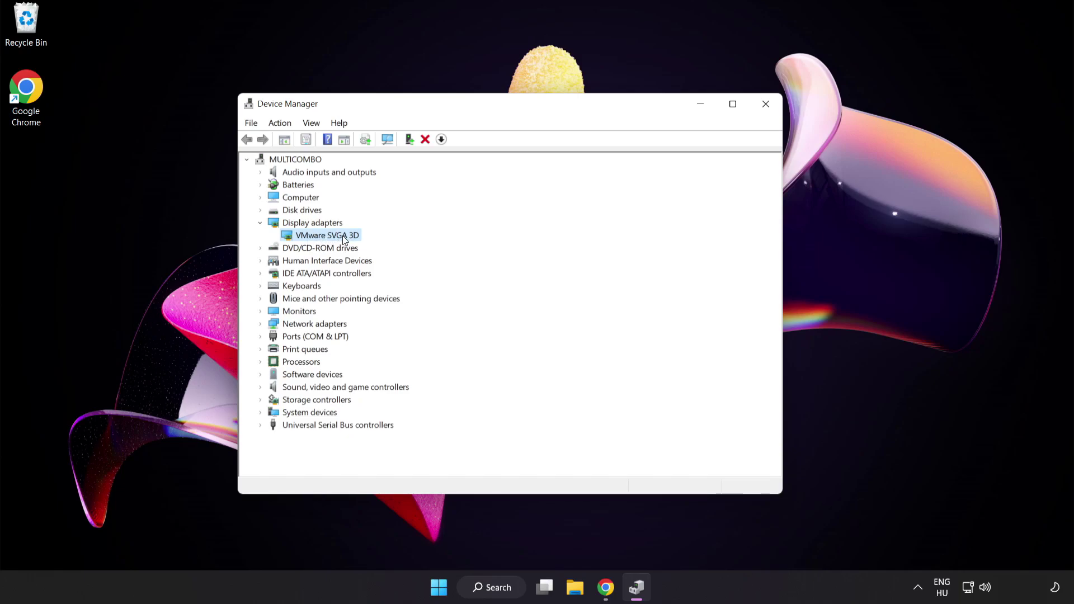
Auto-search for a VMware SVGA 3D driver update, confirm the best is installed, close Device Manager.
right_click(343, 236)
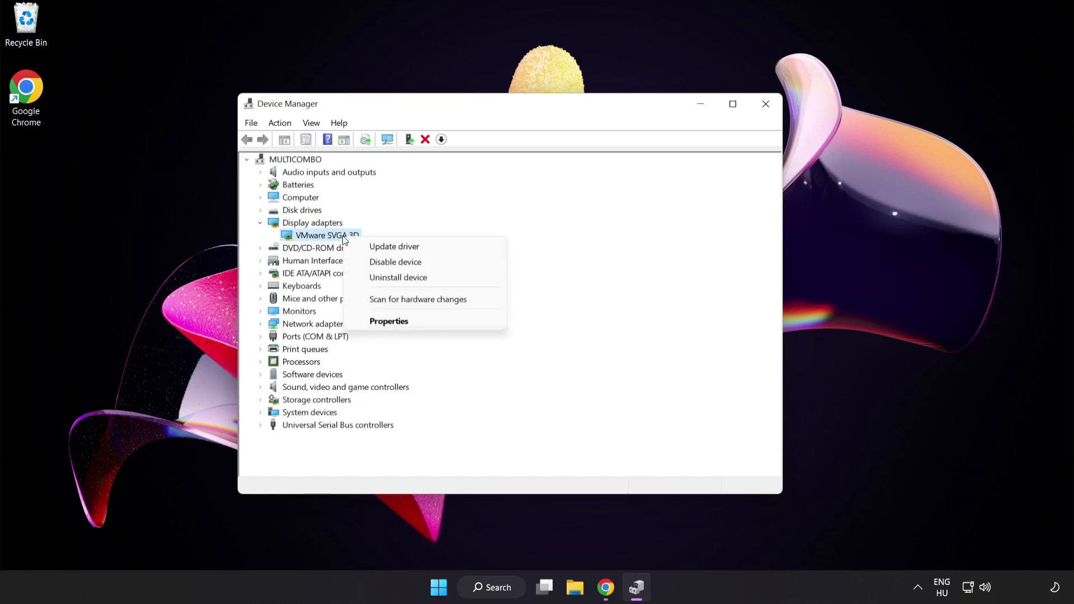
left_click(421, 247)
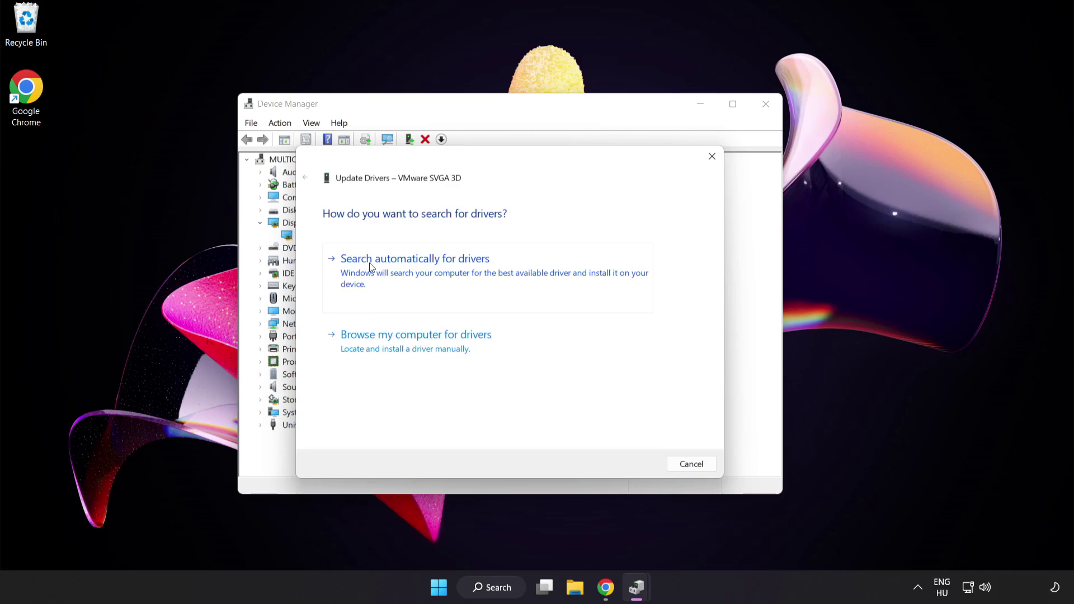
left_click(443, 269)
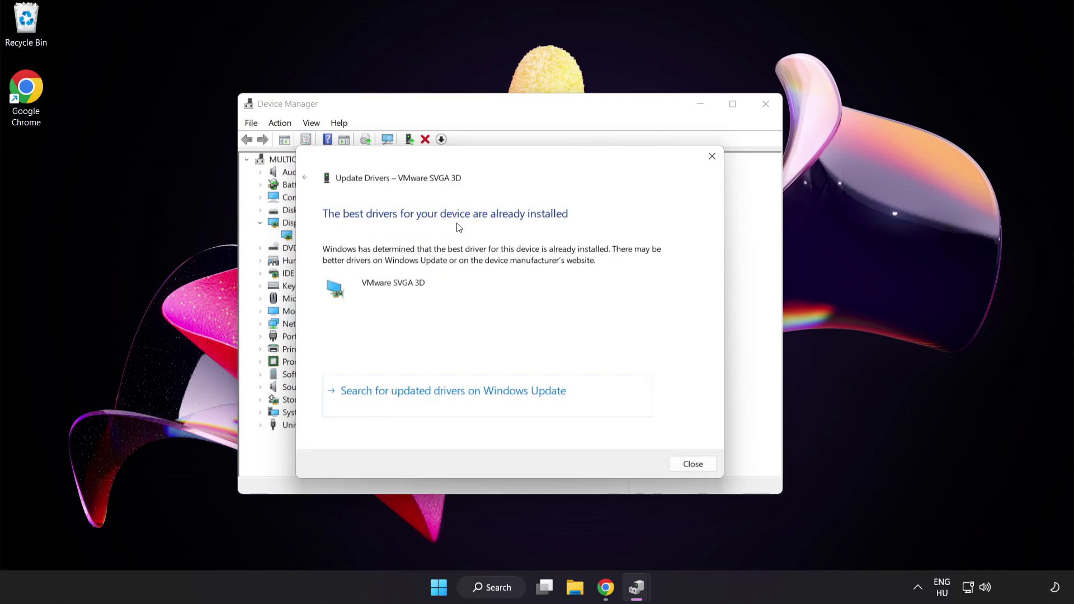
left_click(692, 465)
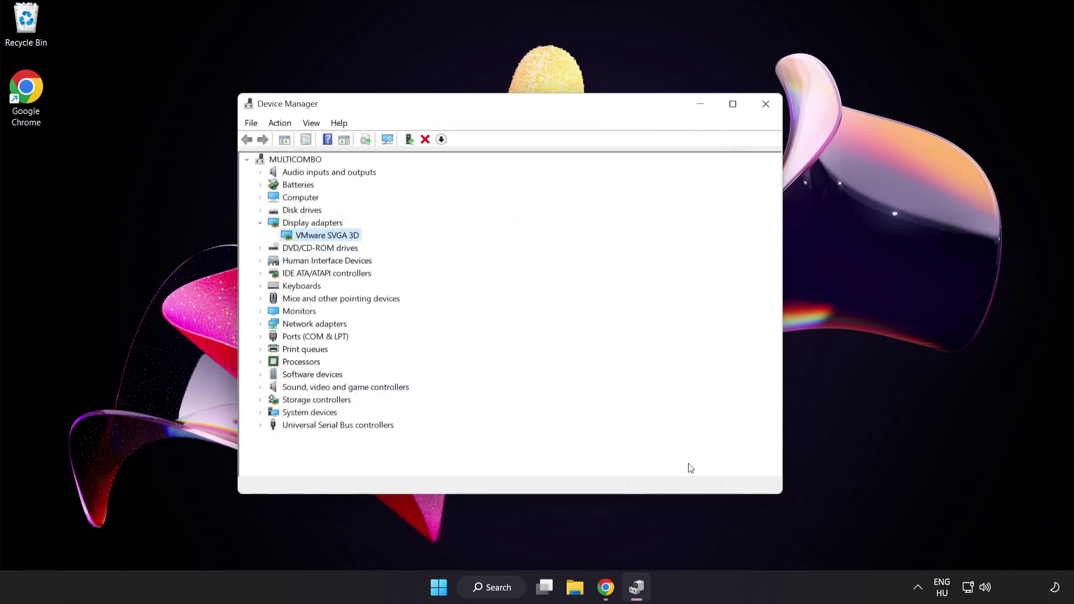
left_click(762, 112)
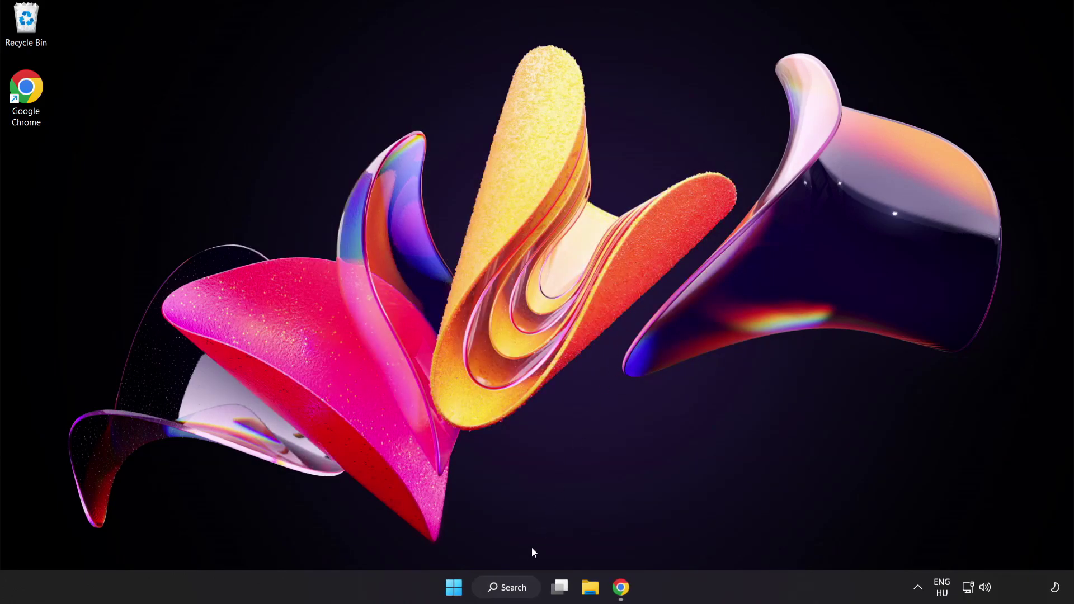
Search 'game mode settings' and open the Gaming > Game Mode page, where Game Mode is On.
left_click(519, 594)
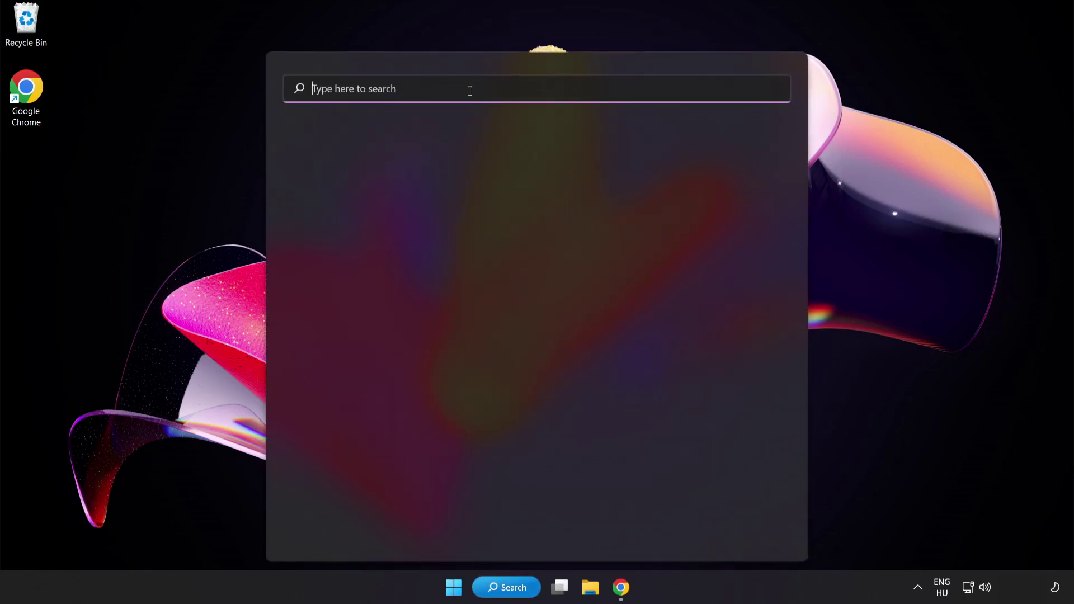
type("game mode settings")
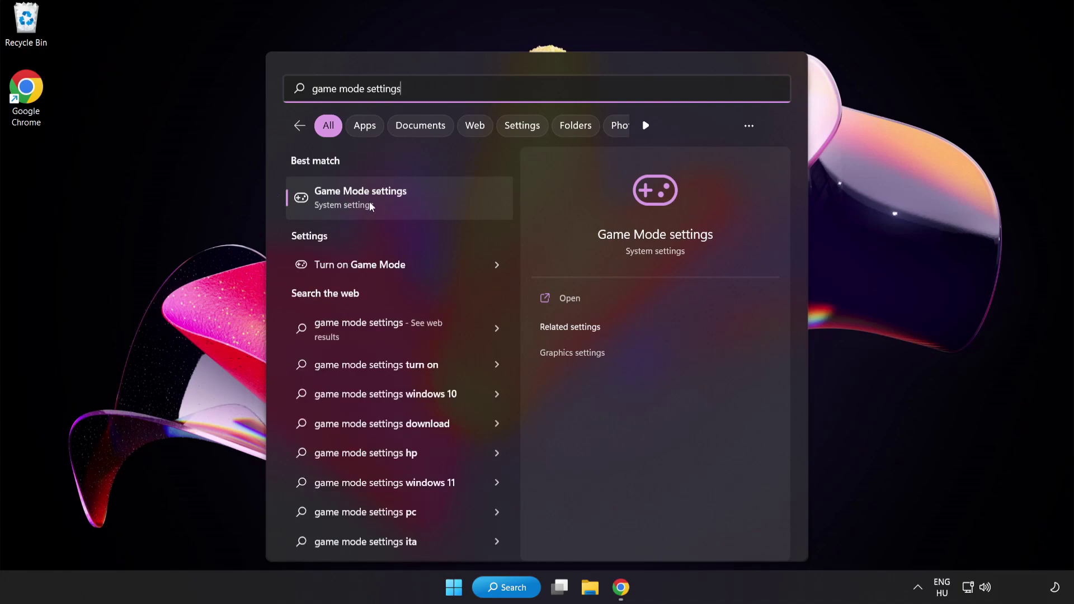
left_click(394, 205)
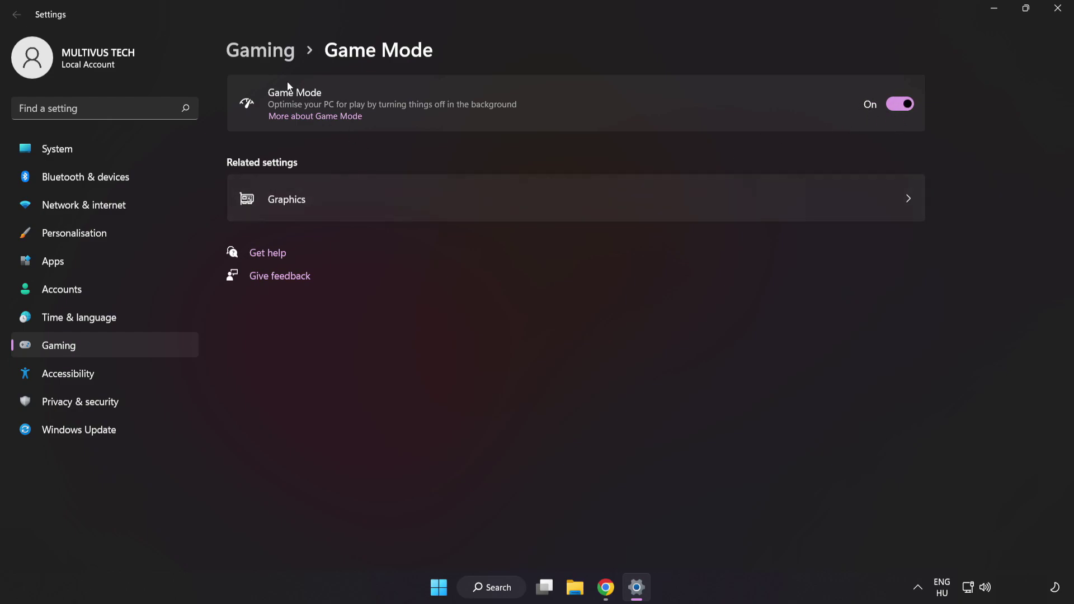
Review the Xbox Game Bar page with its controller shortcut Off, then close Settings.
left_click(265, 54)
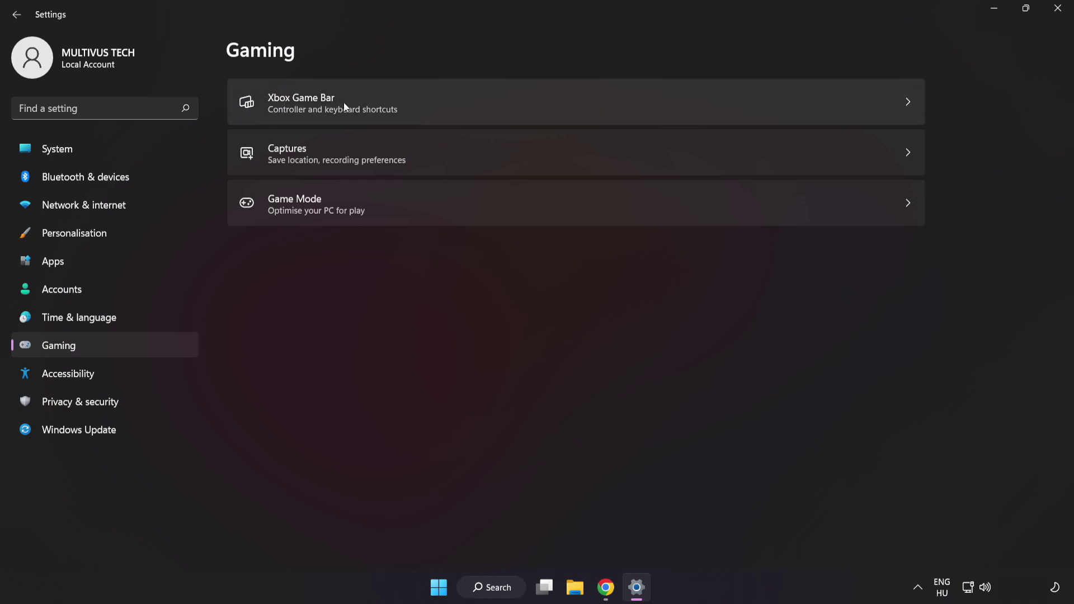
left_click(774, 100)
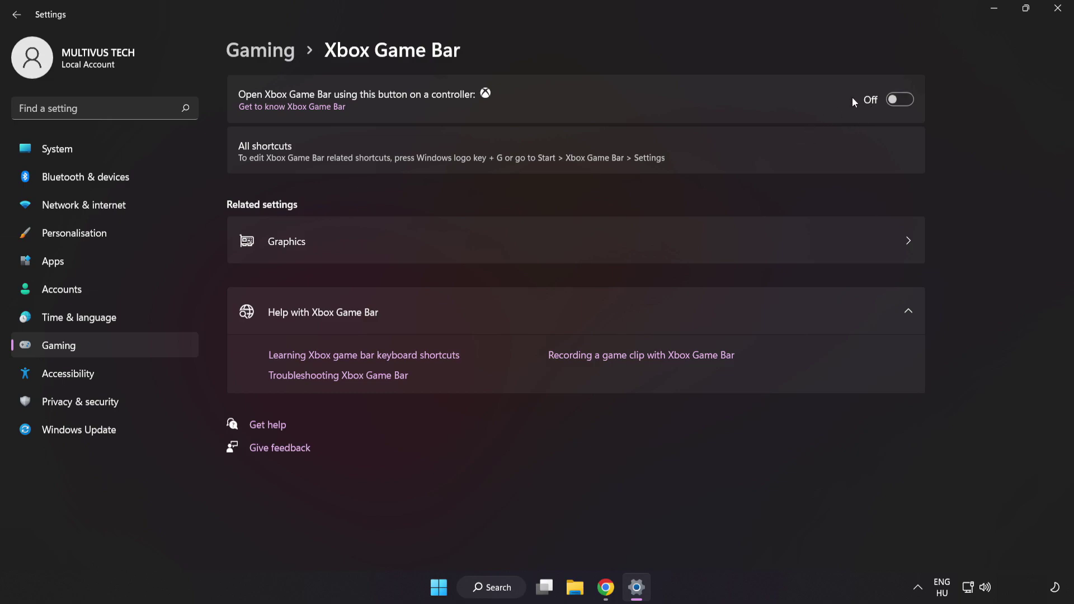
left_click(1060, 17)
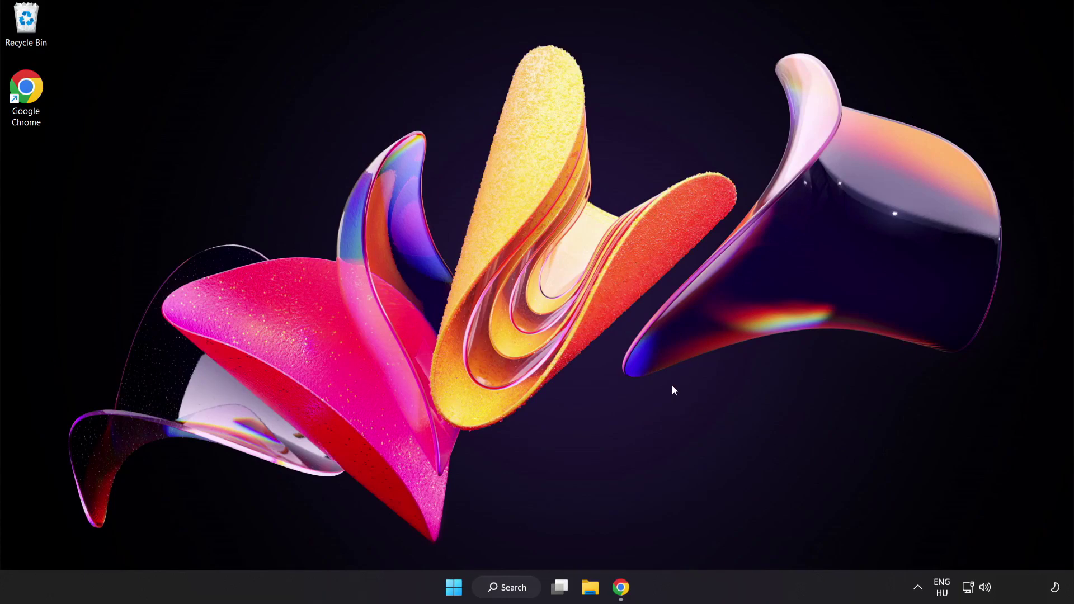
Open Task Manager from the Start right-click menu and end the Google Chrome (8) task.
right_click(452, 592)
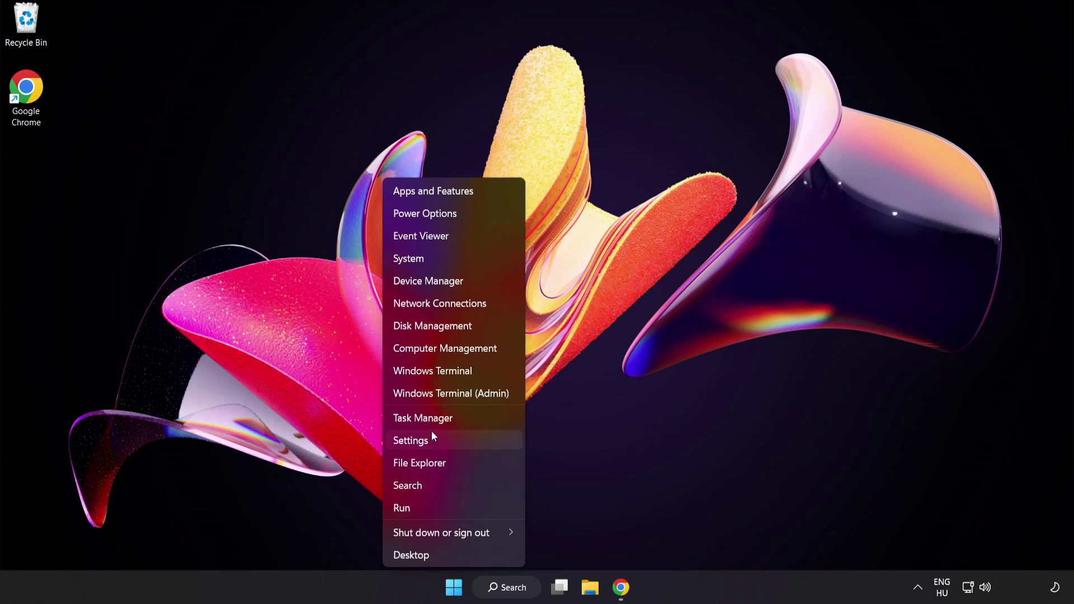
left_click(461, 418)
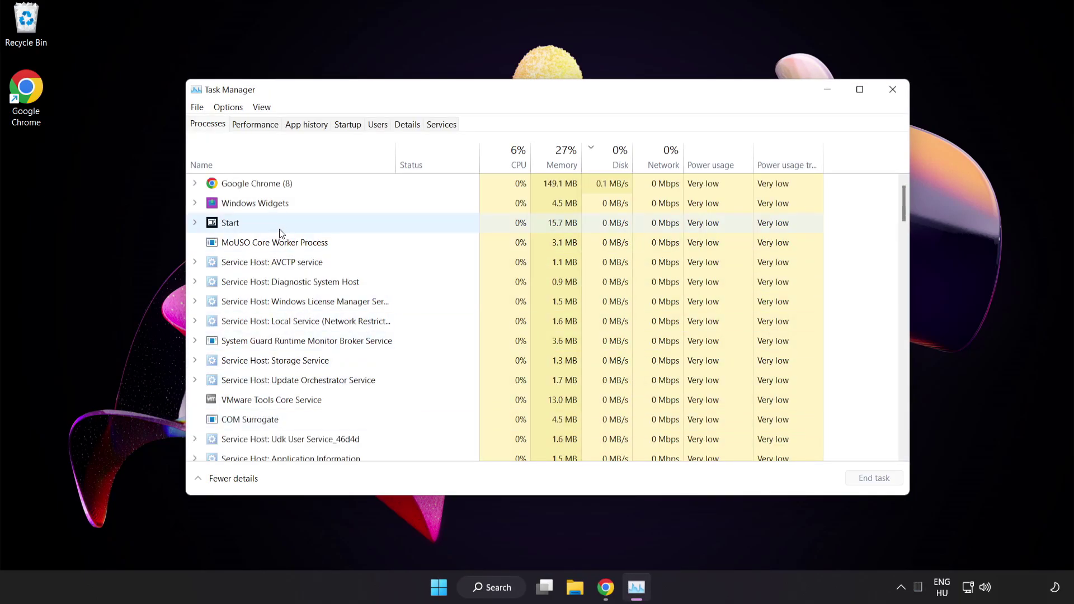
left_click(273, 185)
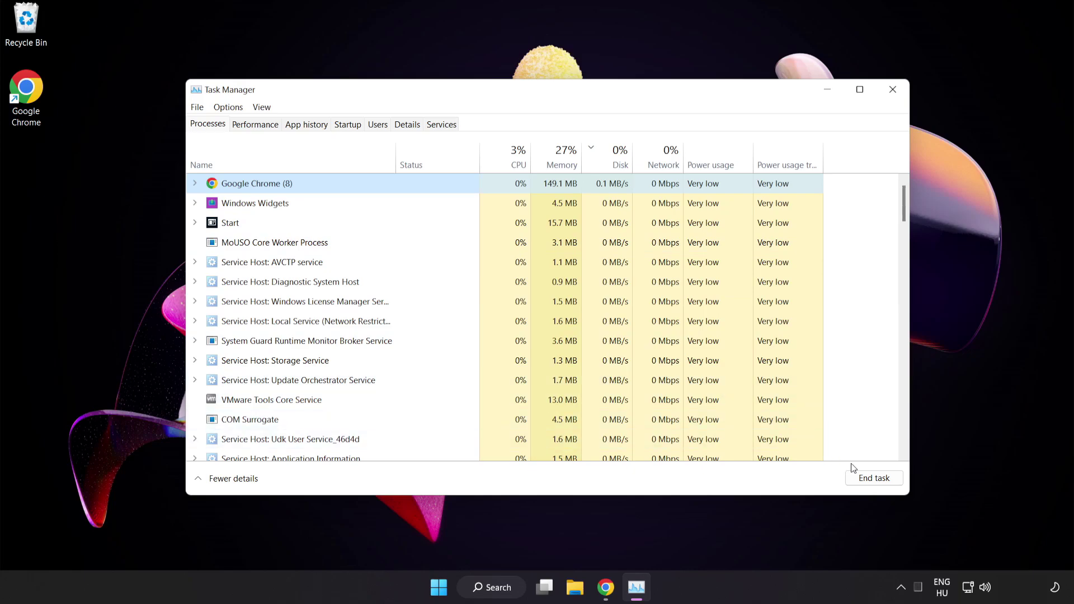
left_click(870, 479)
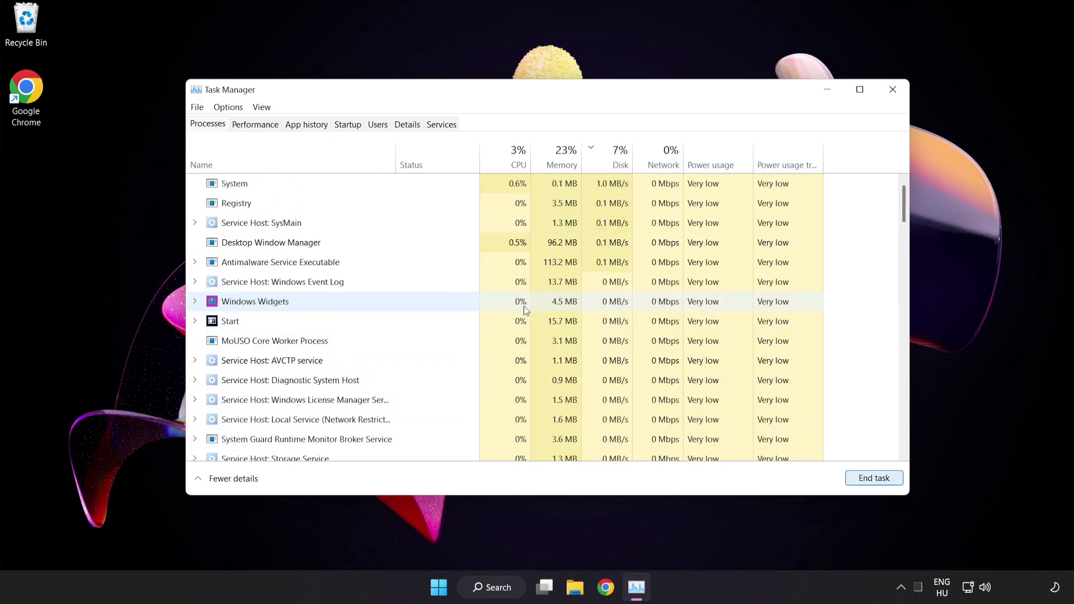
left_click_drag(903, 206, 895, 171)
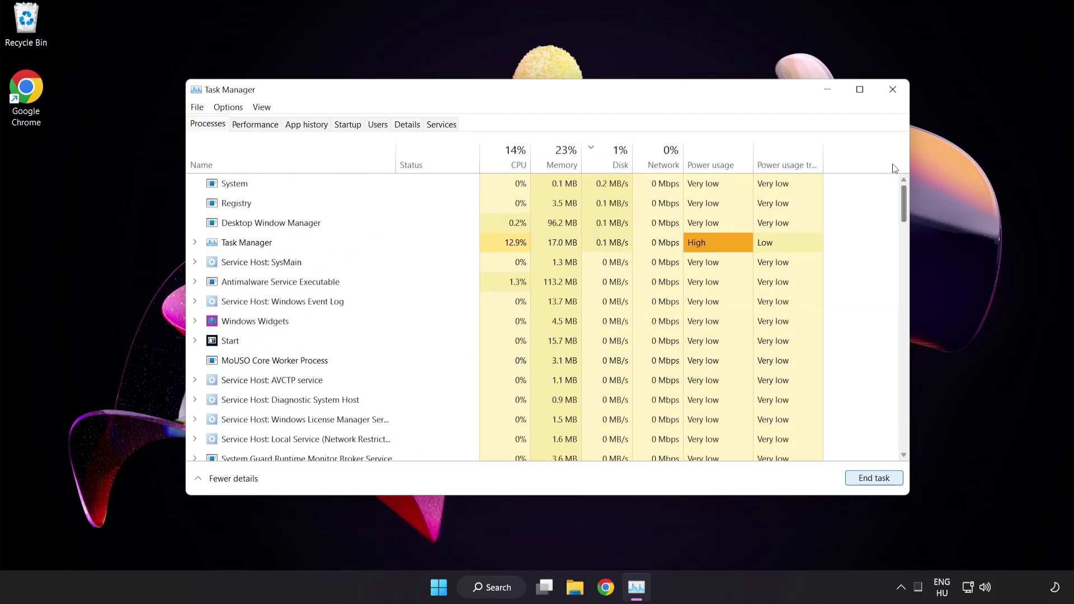
Disable Cortana, Phone Link and Terminal as startup apps, then close Task Manager.
left_click(350, 125)
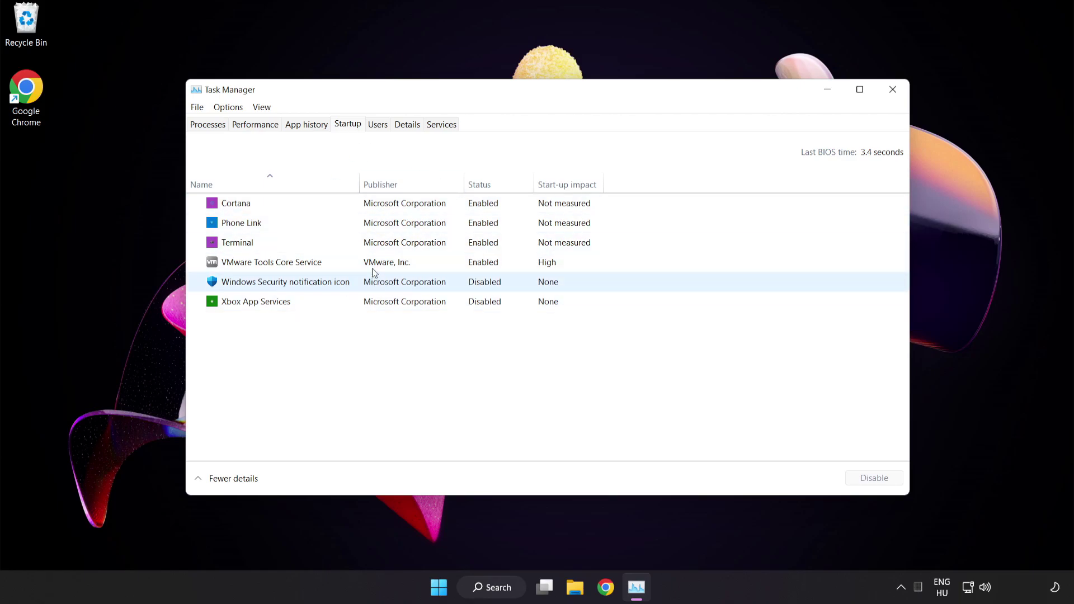
left_click(379, 211)
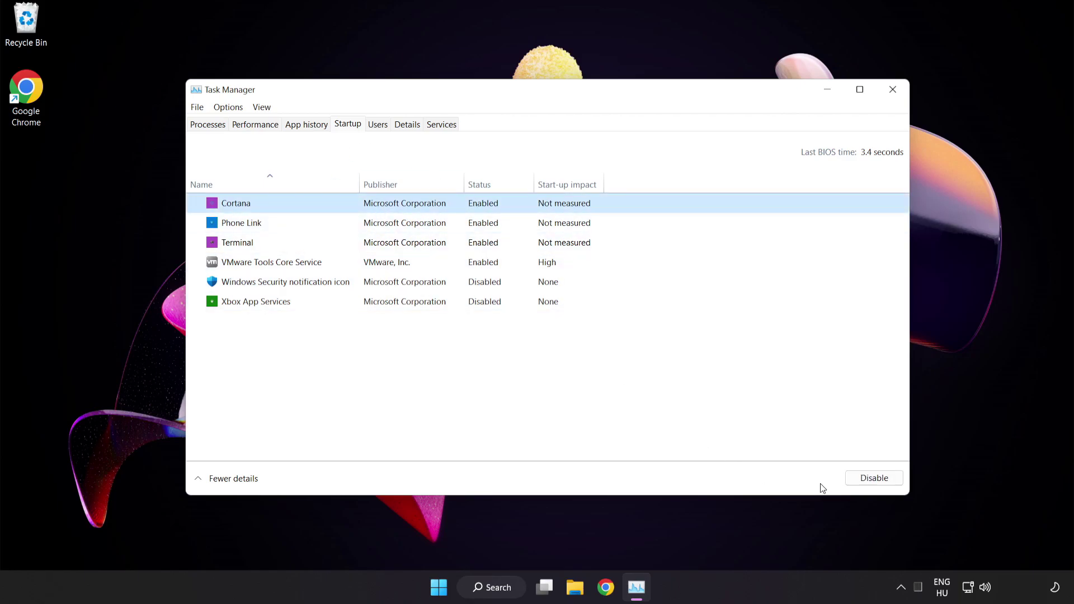
left_click(880, 480)
left_click(312, 223)
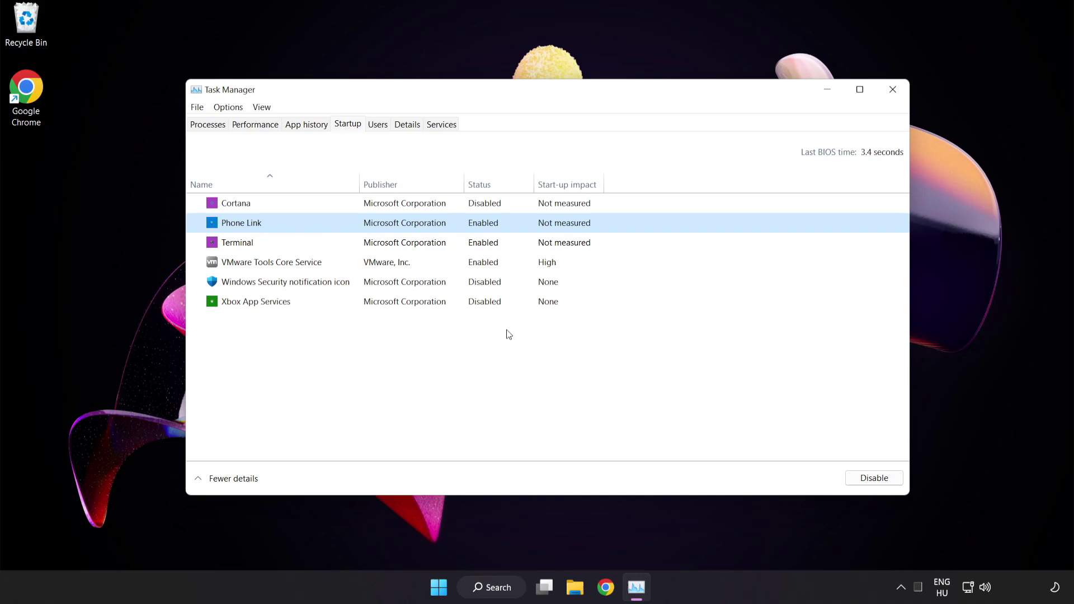
left_click(863, 482)
left_click(428, 247)
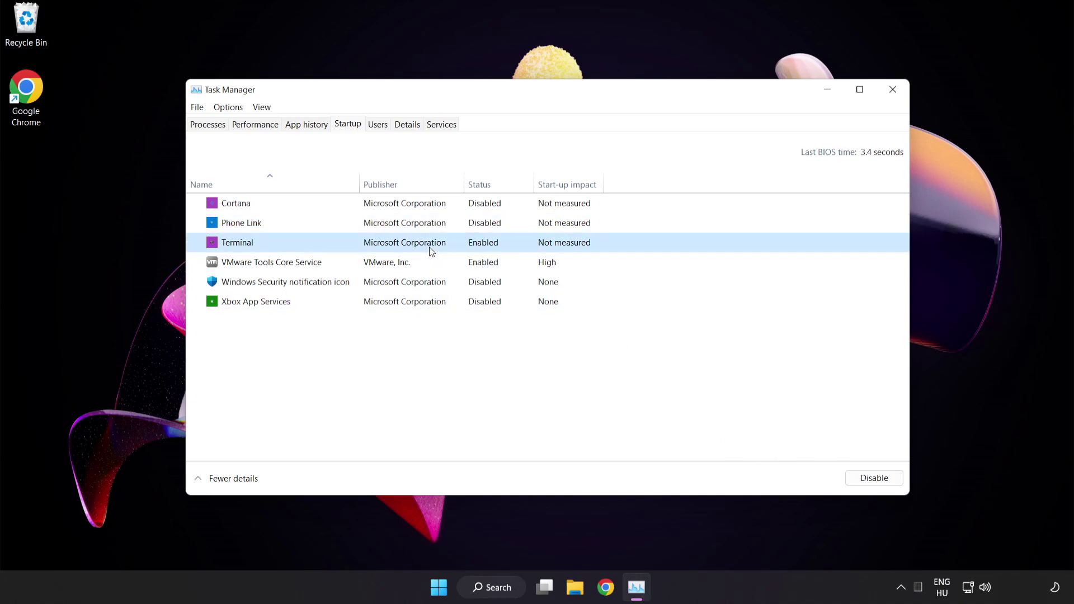
left_click(874, 477)
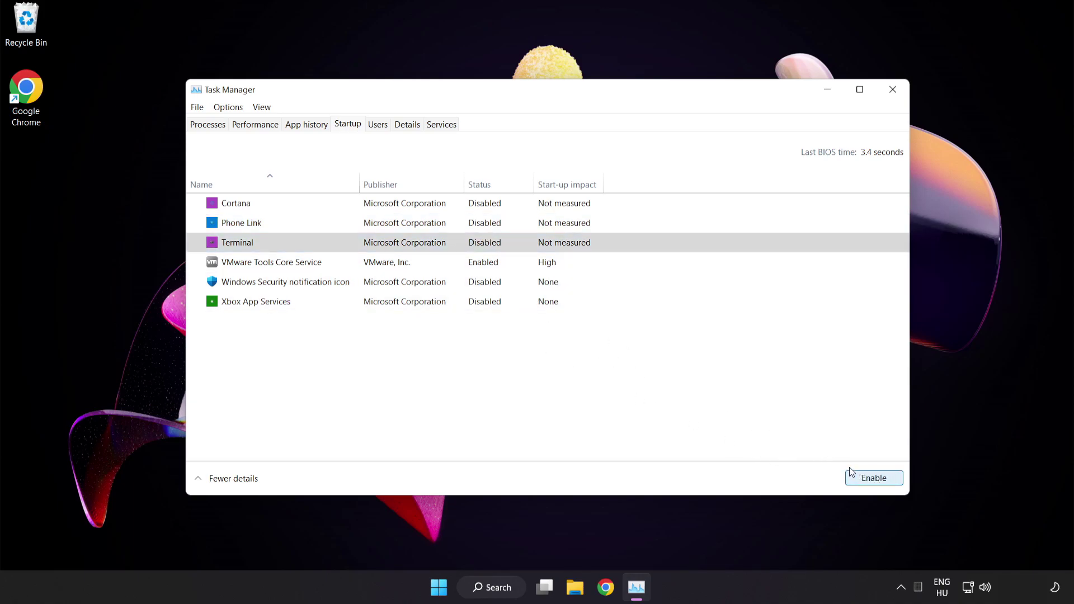
left_click(893, 91)
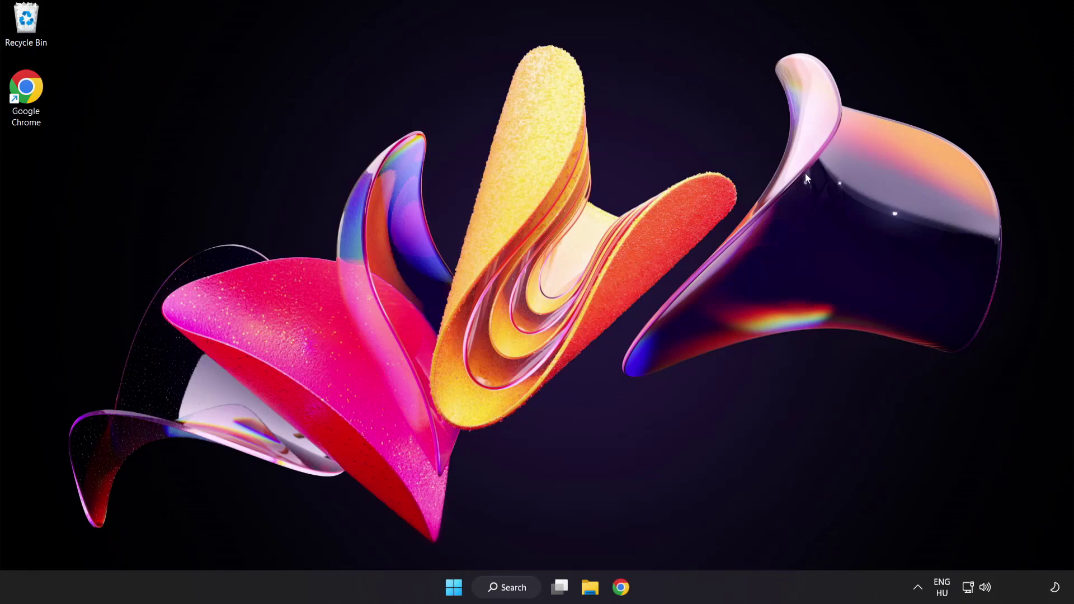
Search 'update', check Windows Update to confirm the PC is up to date, then close Settings.
left_click(509, 592)
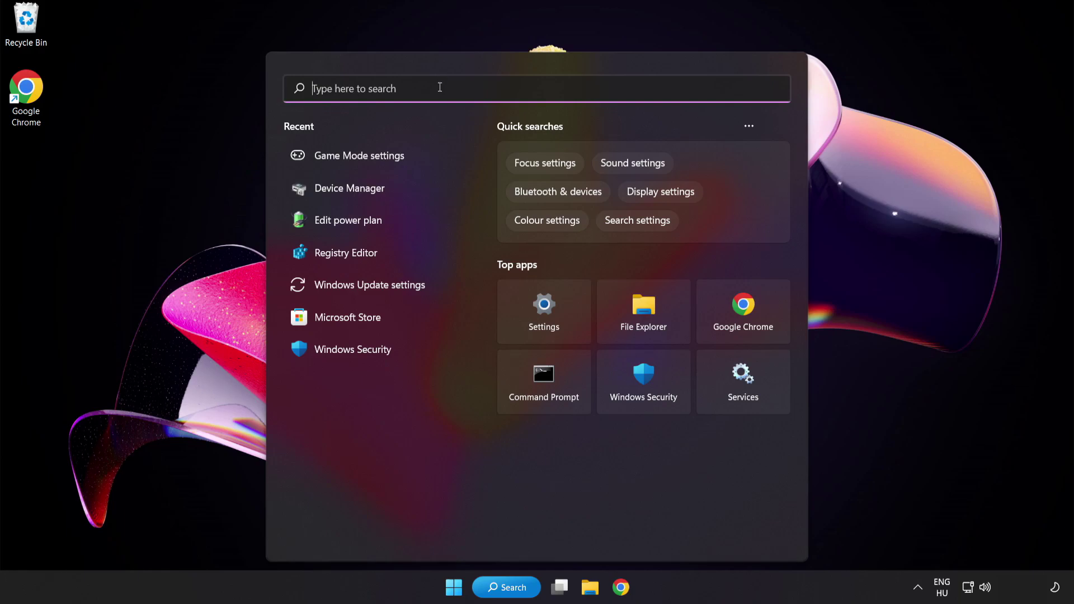
type("update")
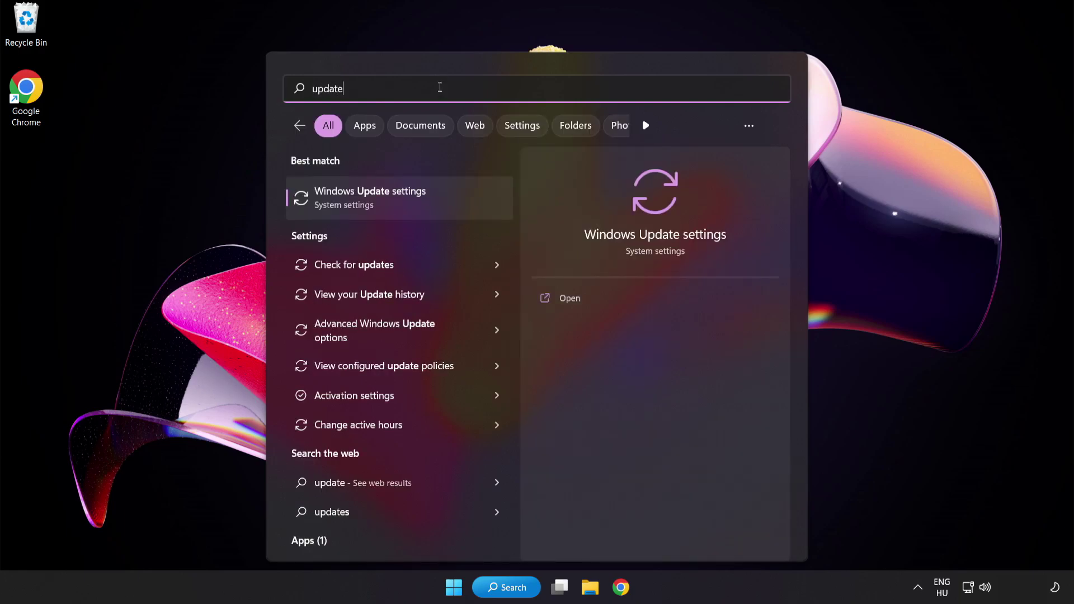
left_click(441, 196)
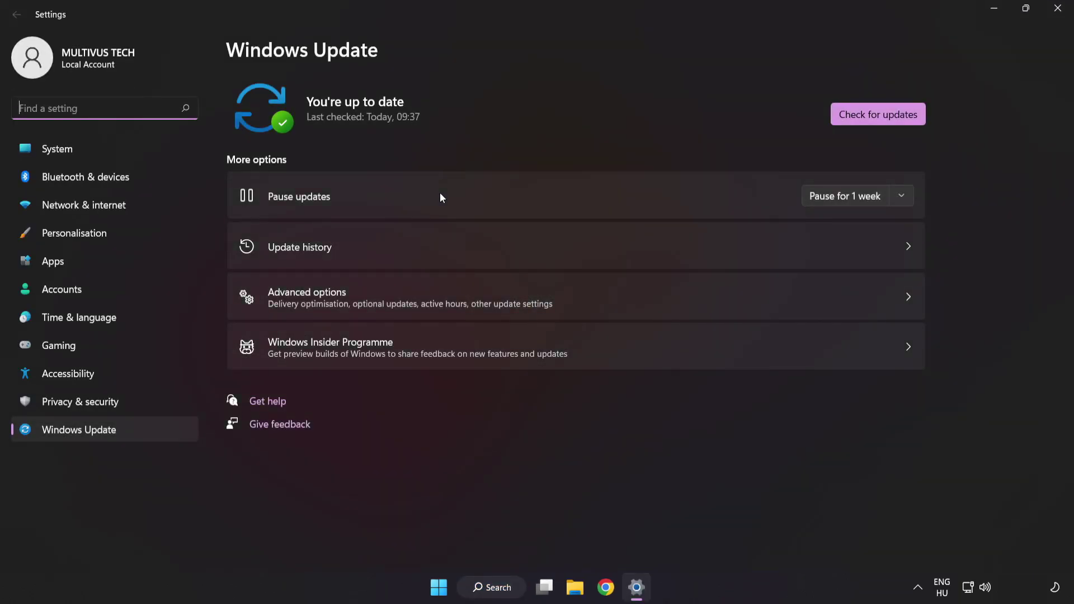
left_click(877, 119)
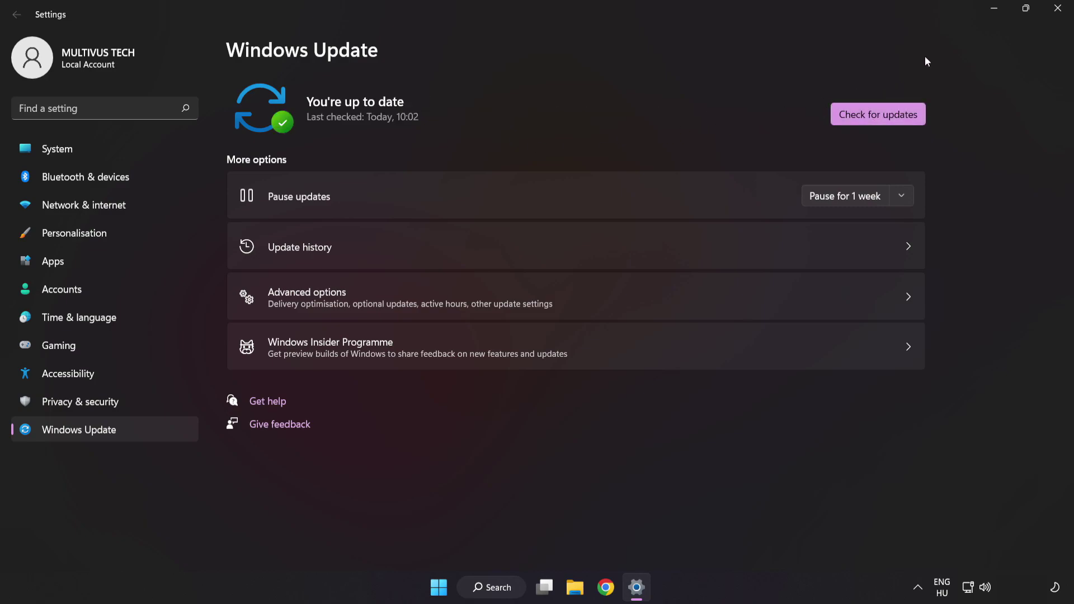
left_click(1057, 10)
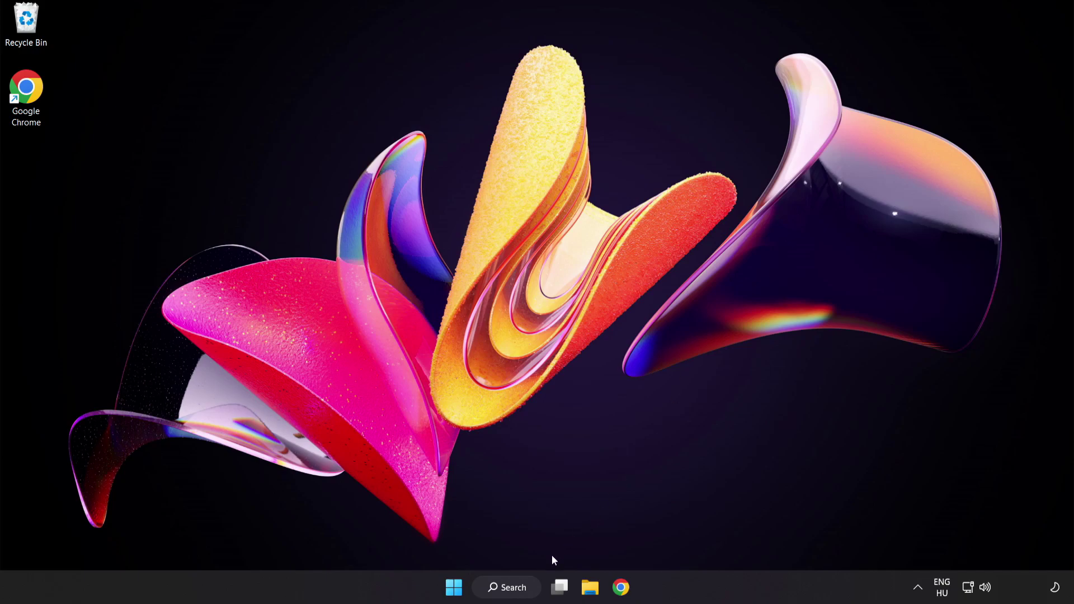
Search 'regedit' and launch Registry Editor showing the top-level hives.
left_click(517, 590)
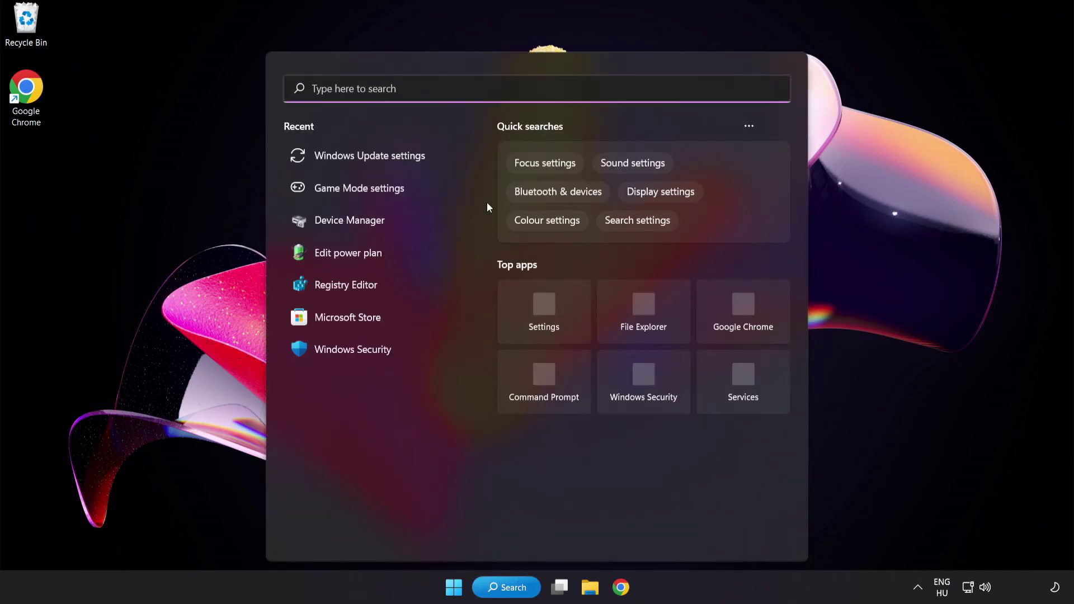
type("regedit")
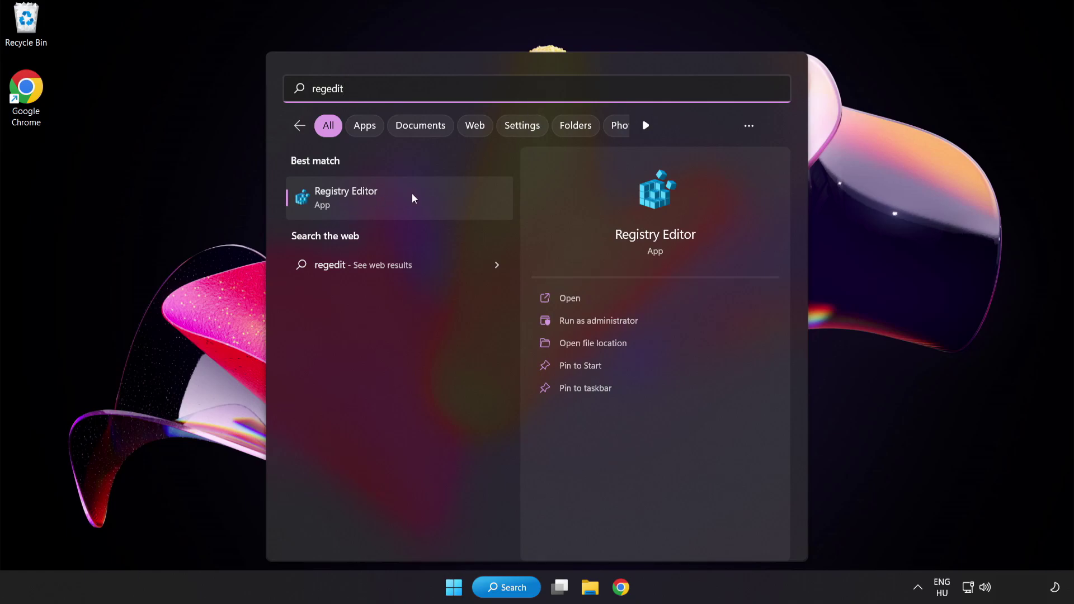
left_click(412, 194)
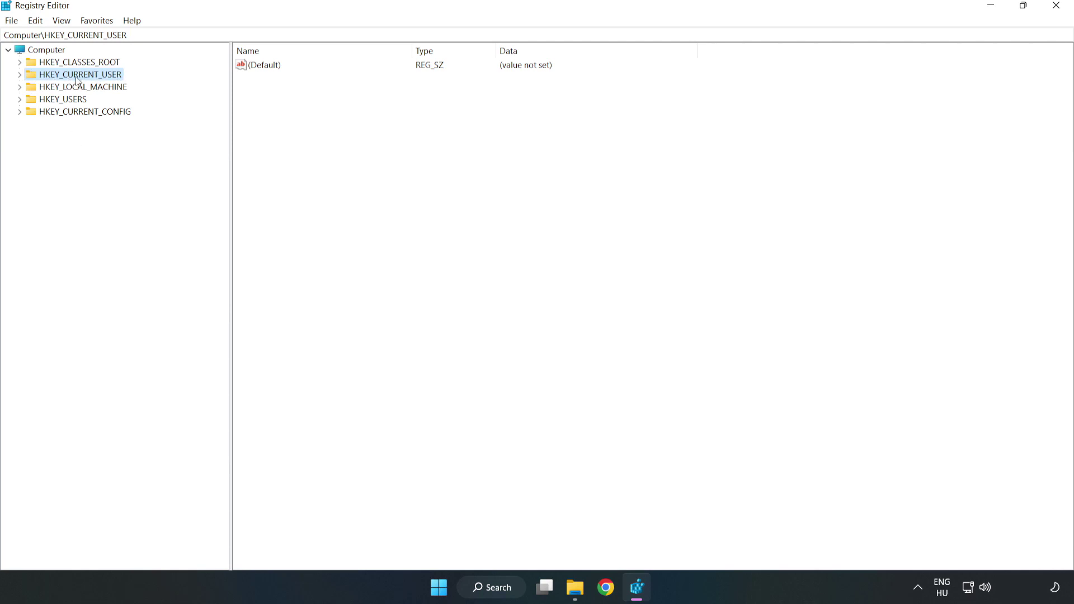
Navigate to the GameConfigStore key under HKEY_CURRENT_USER\System.
left_click(20, 75)
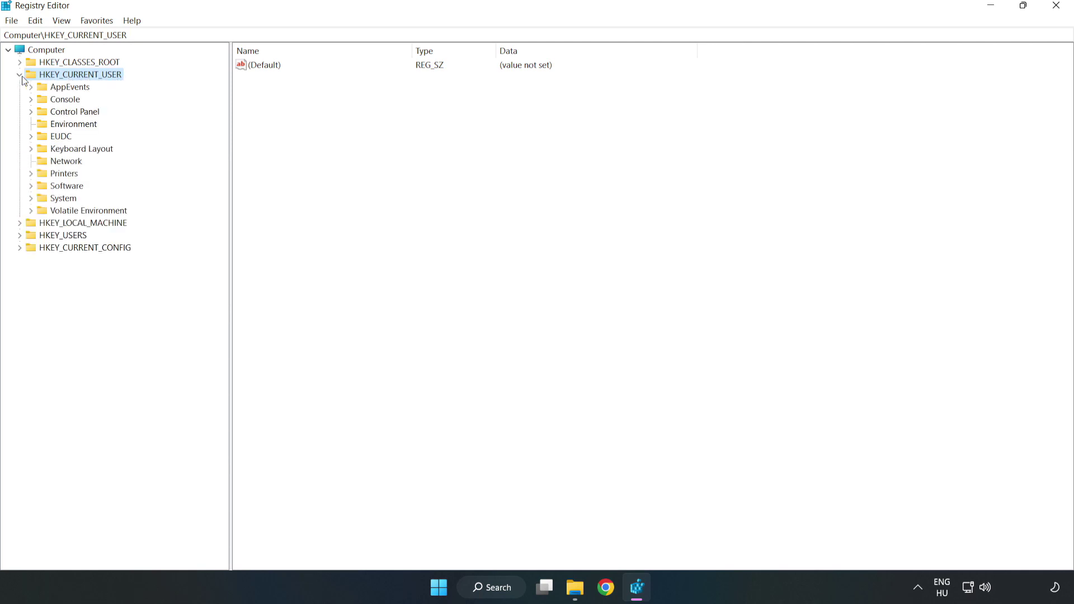
left_click(31, 200)
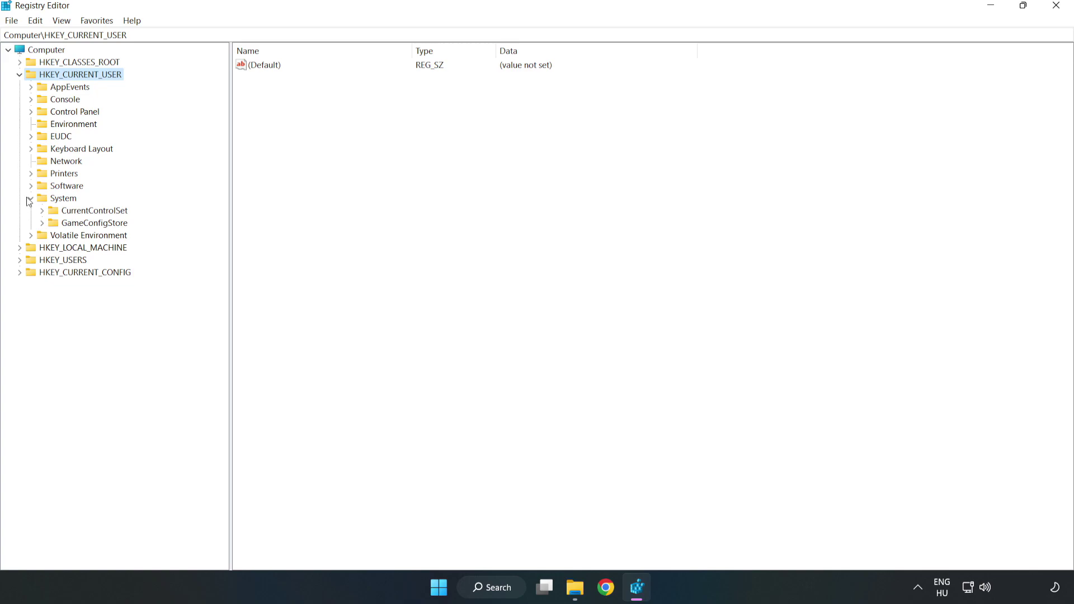
left_click(90, 225)
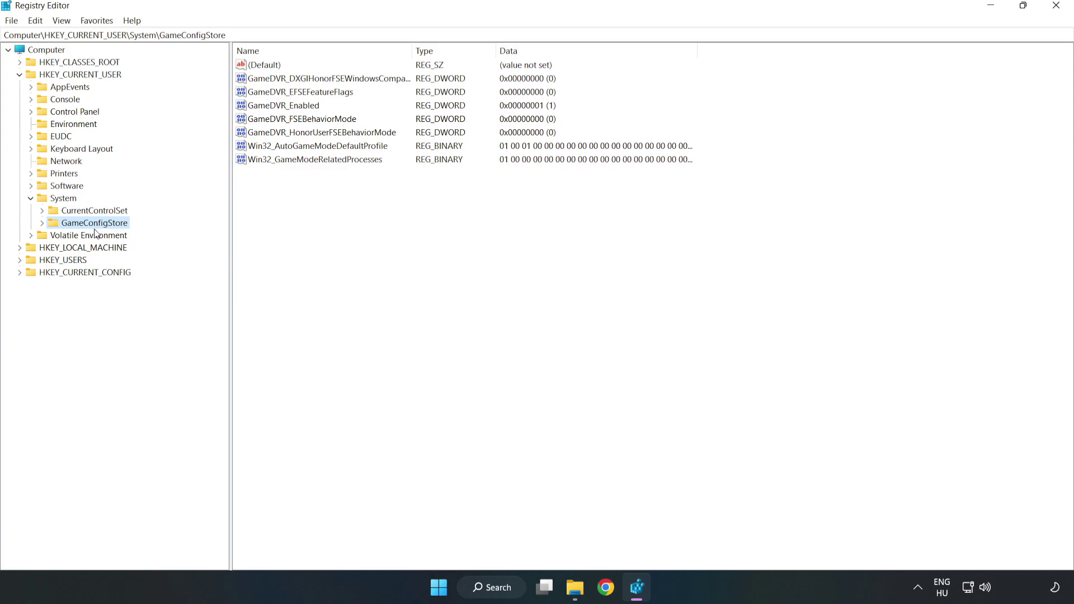
Change GameDVR_Enabled's value data to 0 and collapse HKEY_CURRENT_USER.
left_click(264, 108)
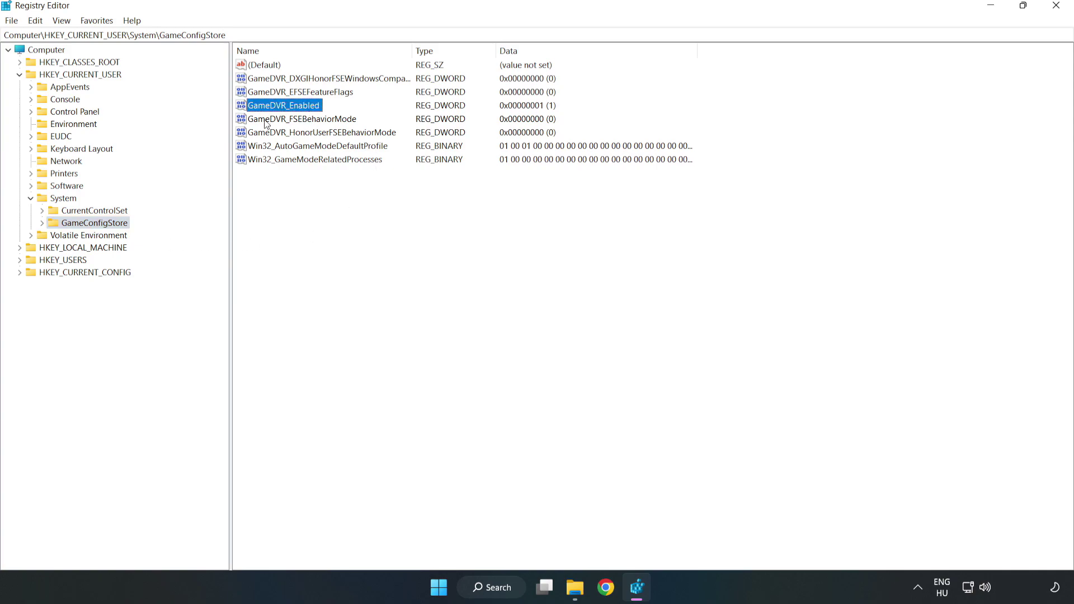
right_click(293, 110)
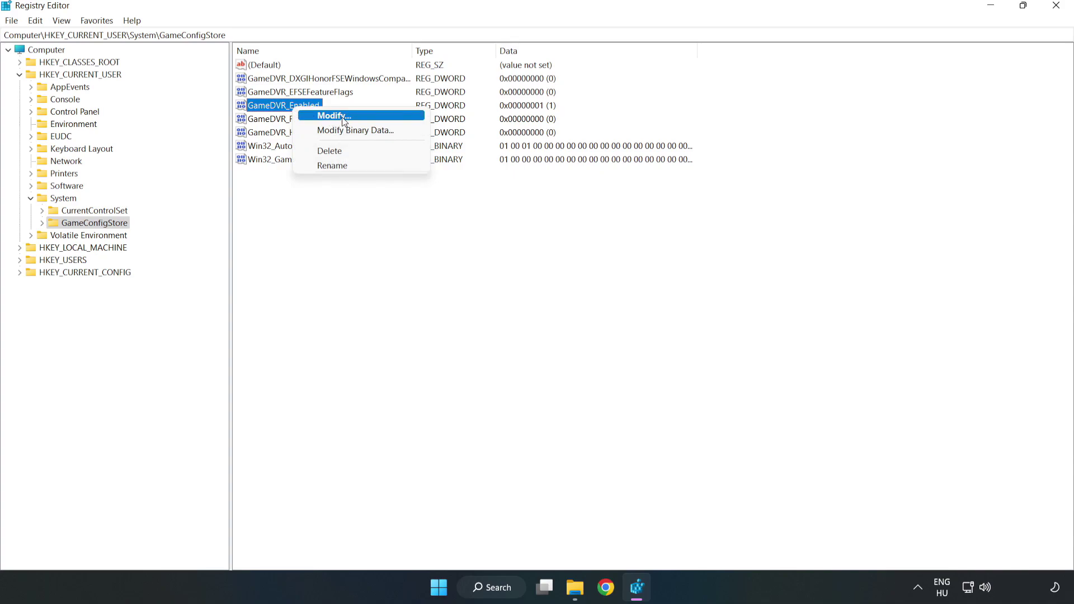
left_click(344, 117)
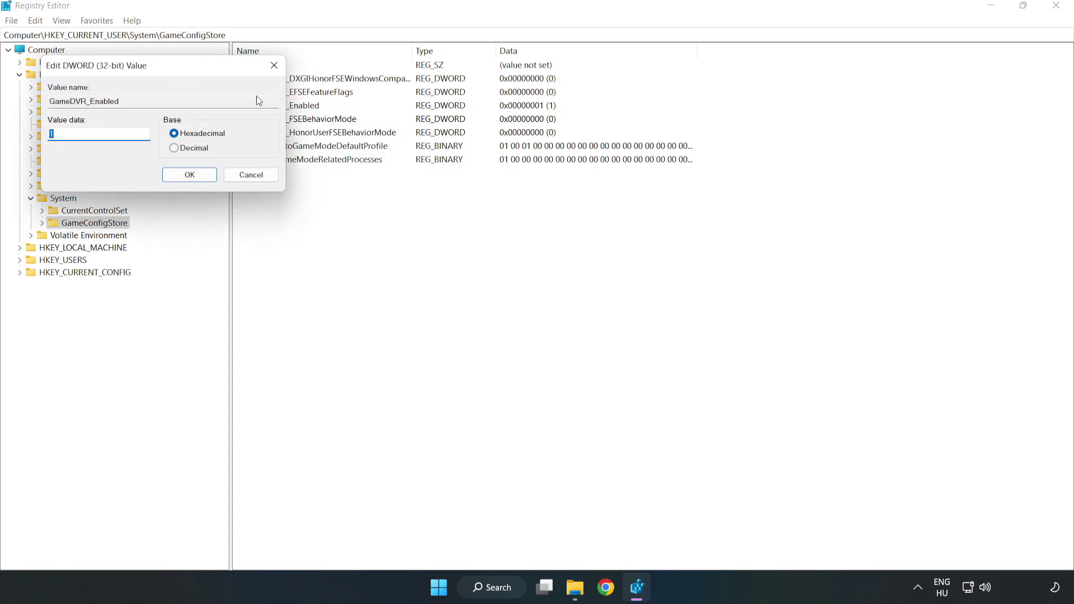
left_click_drag(211, 72, 597, 225)
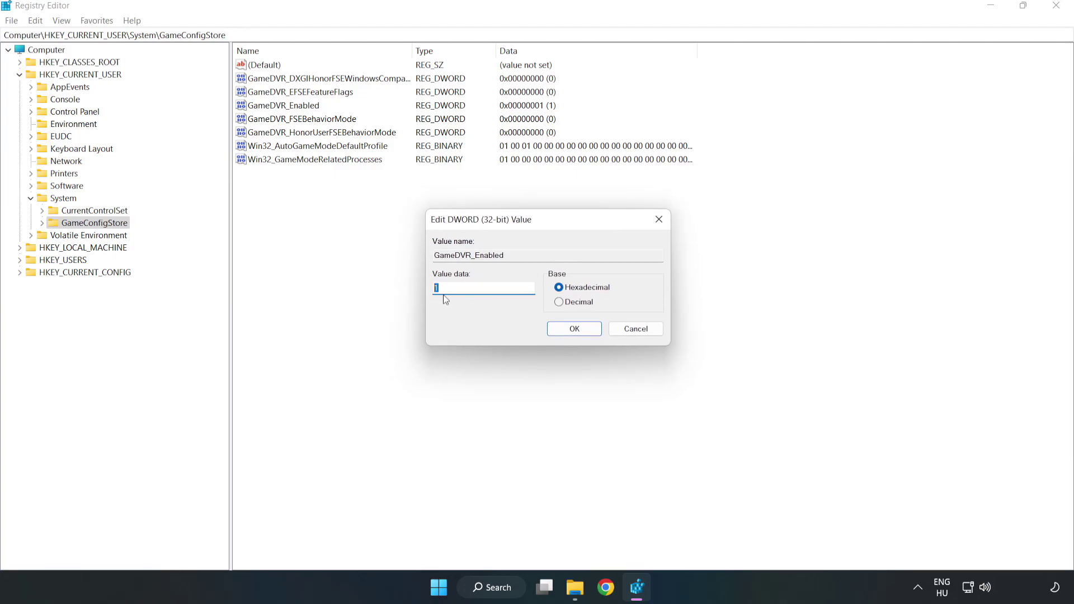
type("0")
left_click(575, 330)
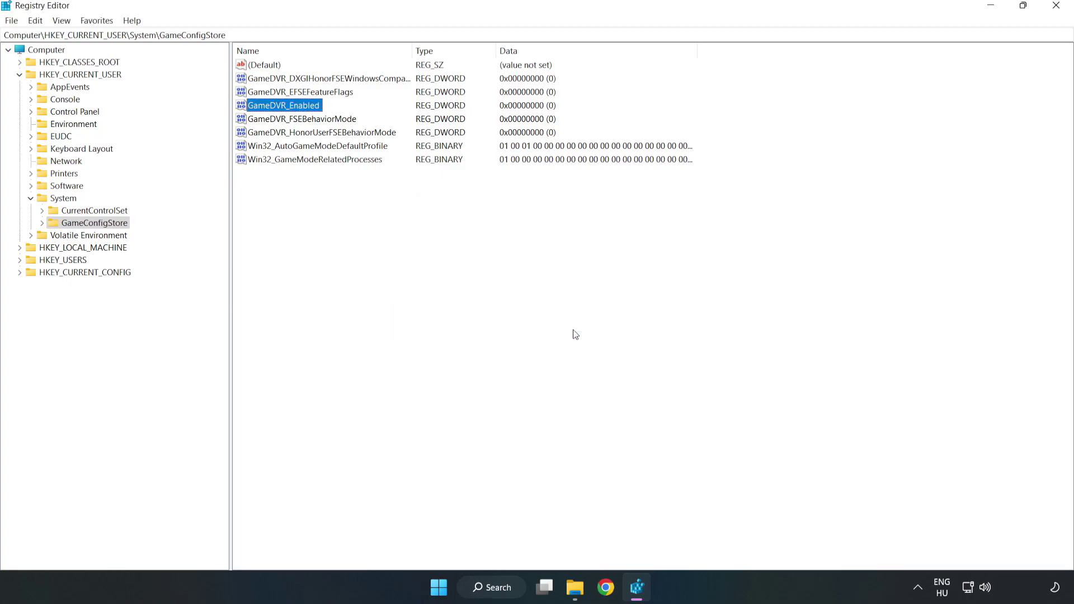
left_click(20, 74)
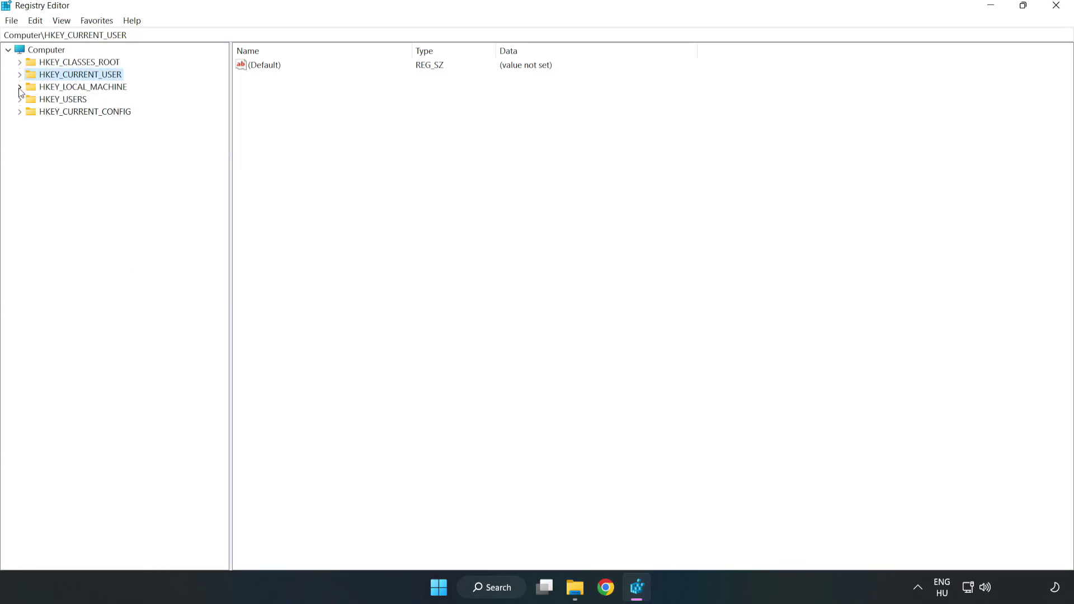
Browse HKEY_LOCAL_MACHINE\SOFTWARE\Microsoft\PolicyManager\default\ApplicationManagement to AllowGameDVR, currently set to 1.
left_click(20, 87)
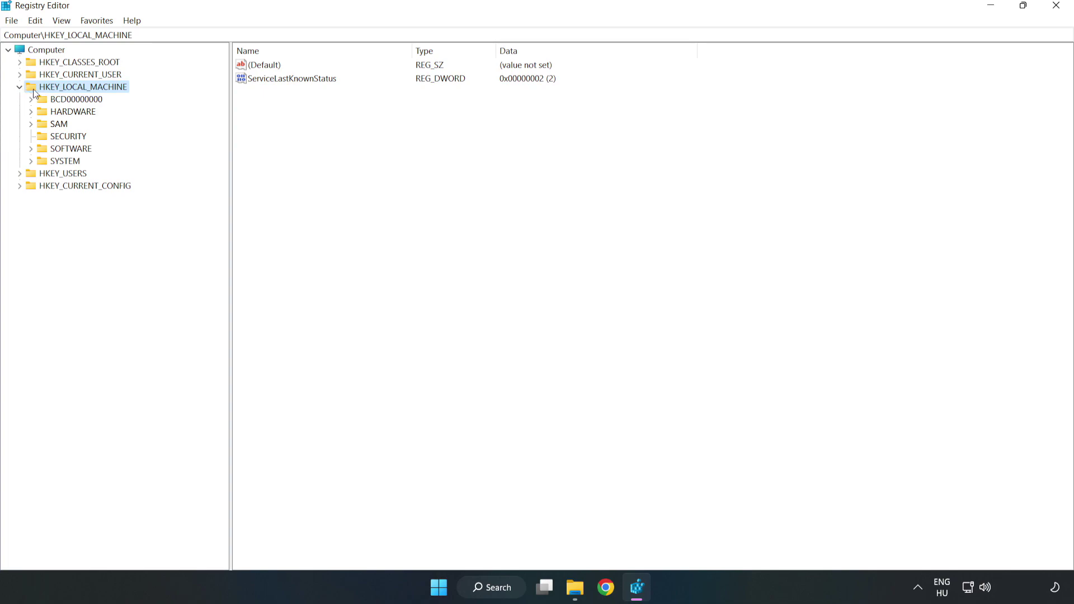
left_click(31, 149)
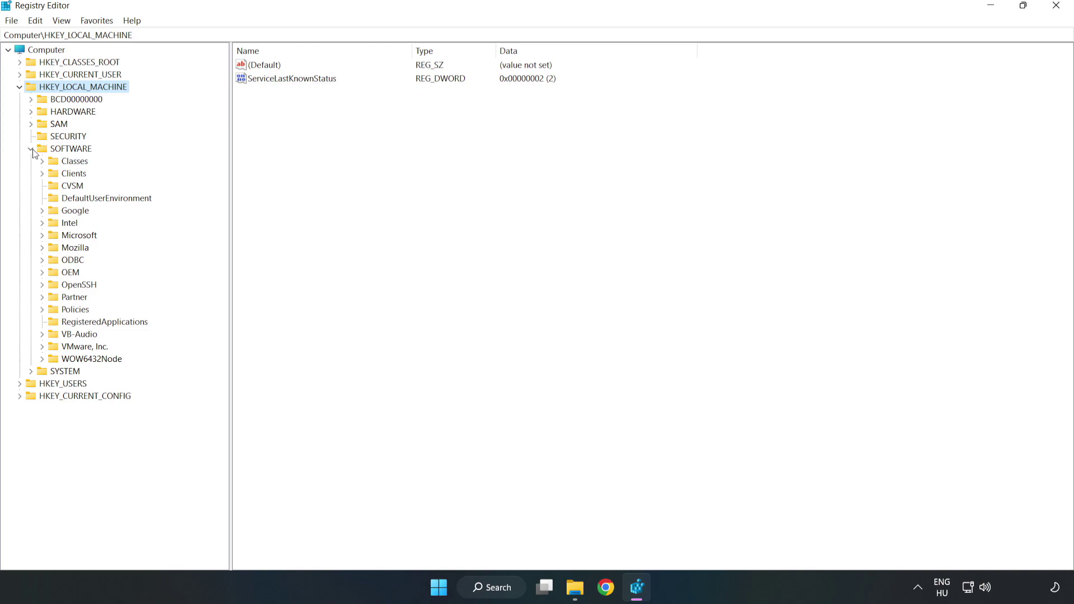
left_click(42, 238)
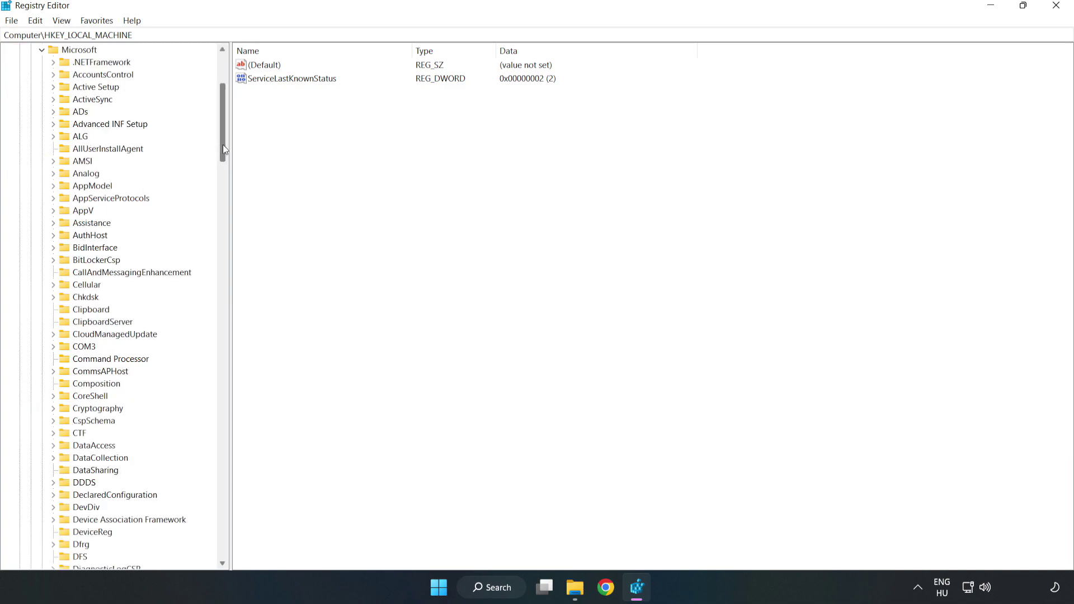
left_click_drag(223, 144, 246, 399)
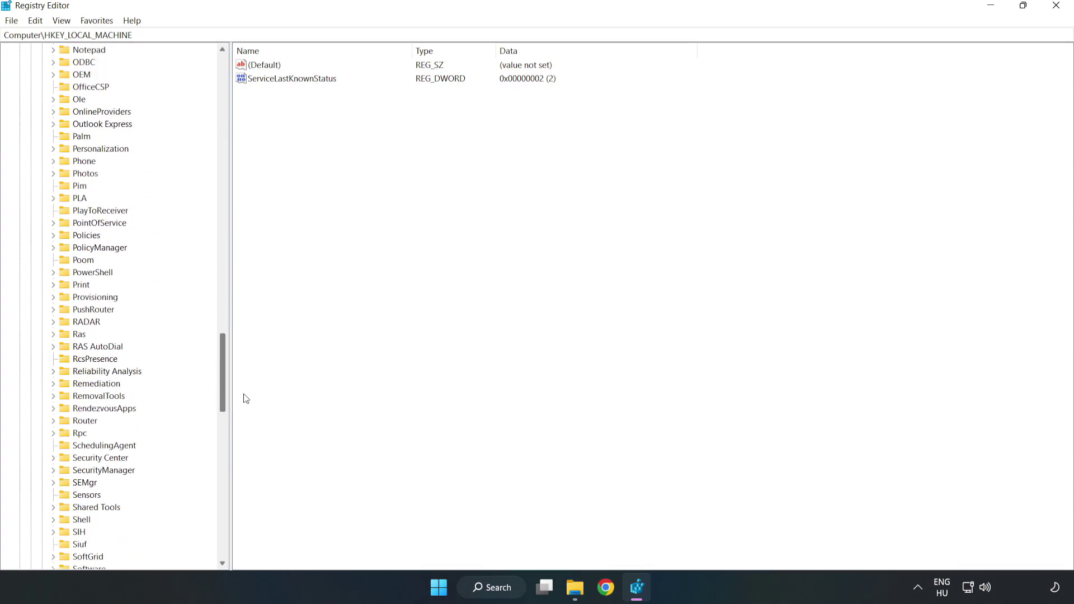
left_click(54, 247)
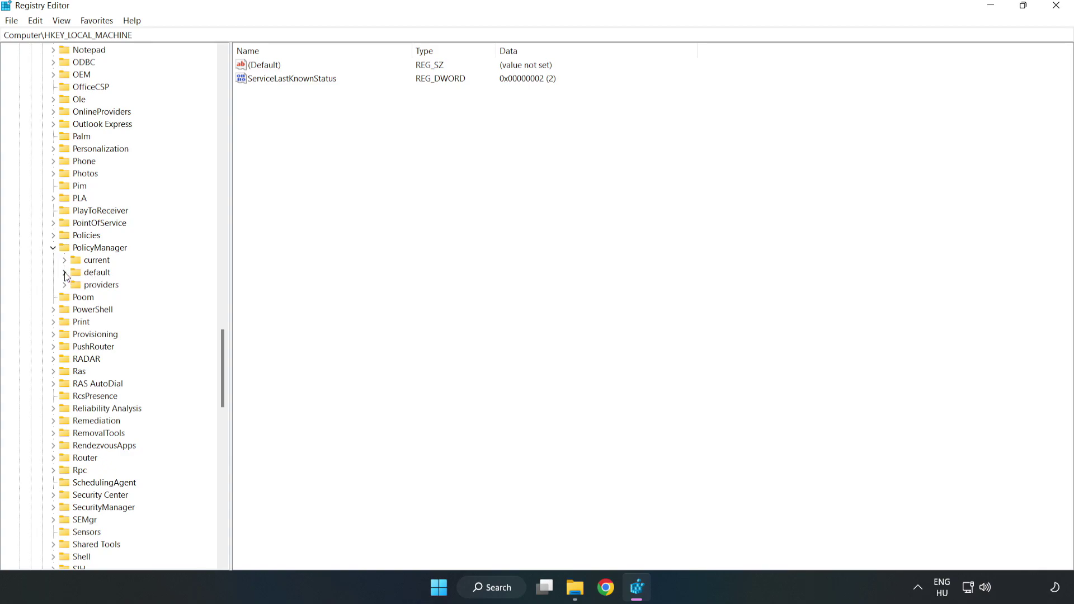
left_click(64, 272)
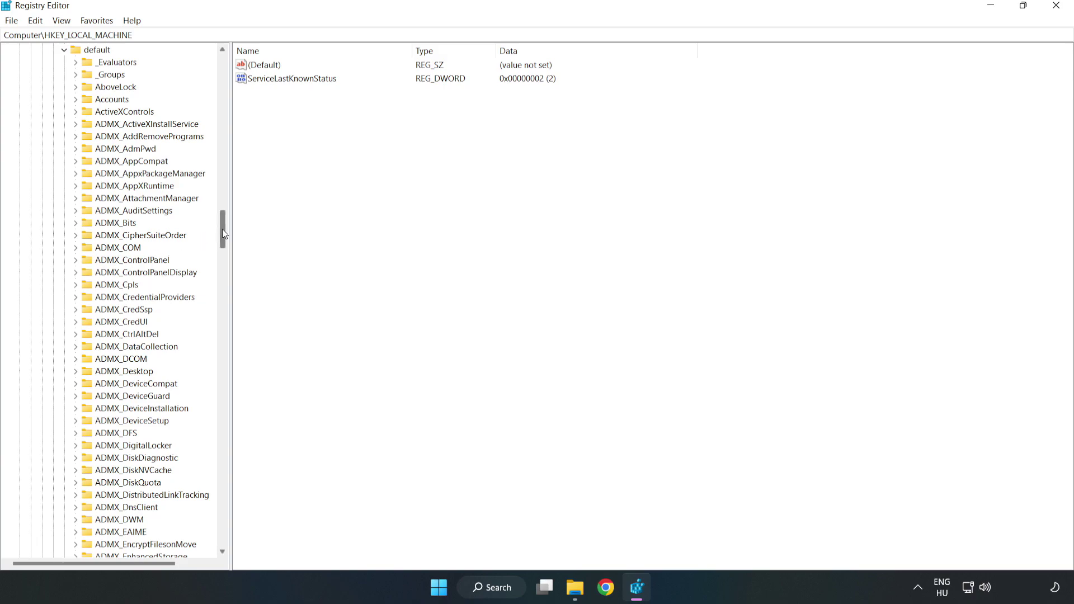
left_click_drag(222, 229, 218, 354)
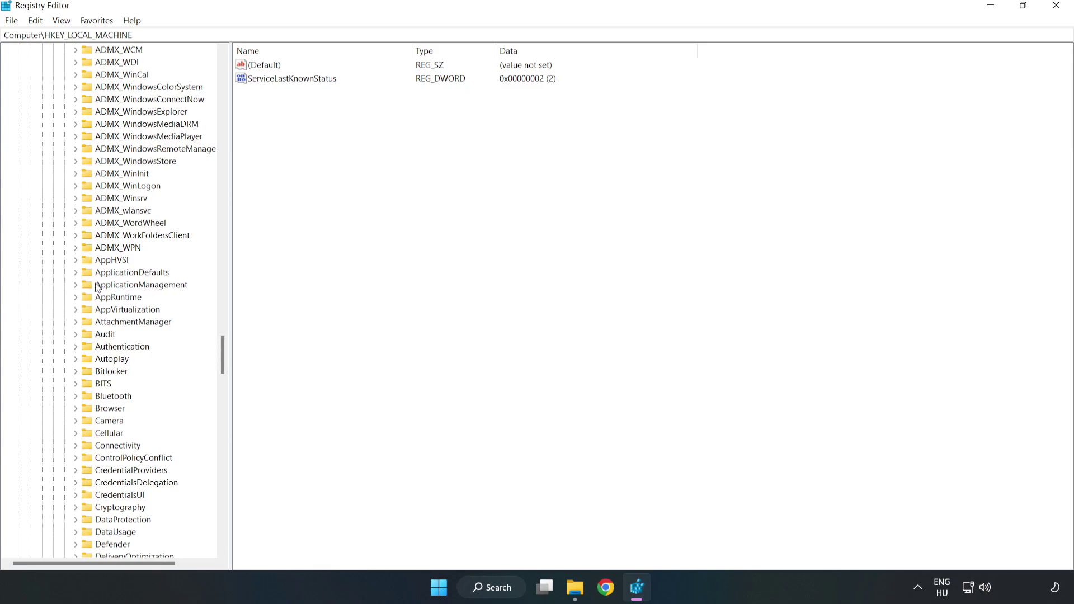
left_click(77, 285)
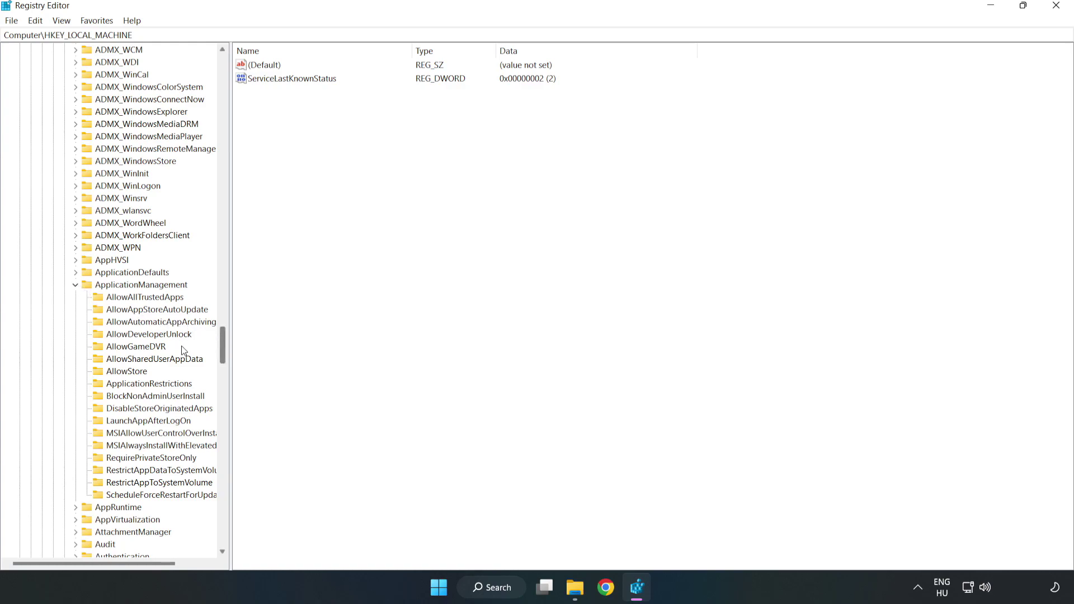
left_click(125, 347)
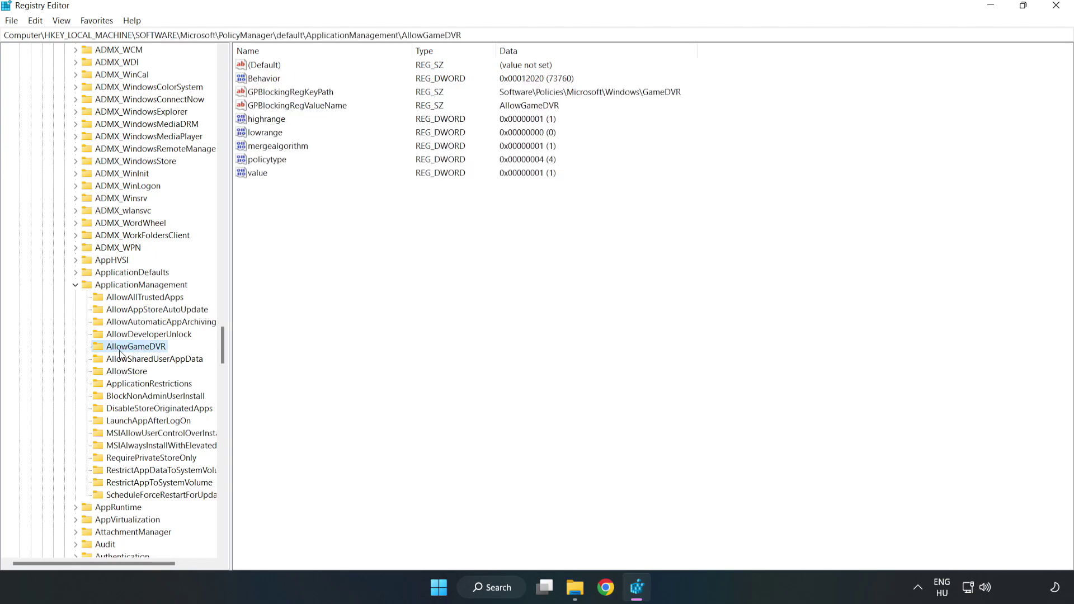
Modify AllowGameDVR's 'value' entry data from 1 to 0.
left_click(251, 174)
right_click(263, 175)
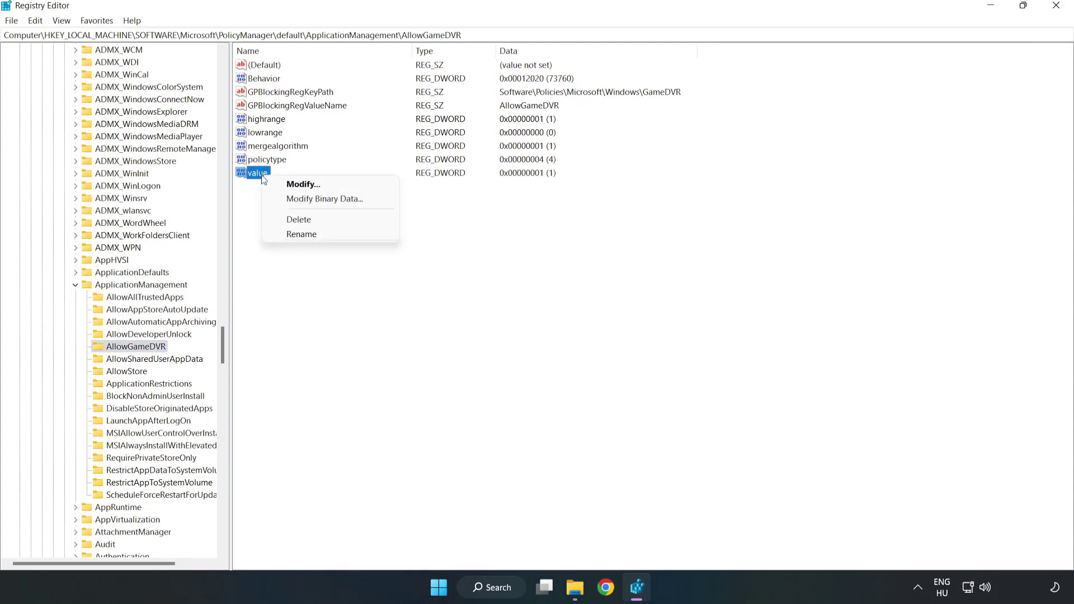
left_click(308, 185)
left_click_drag(199, 70, 547, 224)
left_click(430, 288)
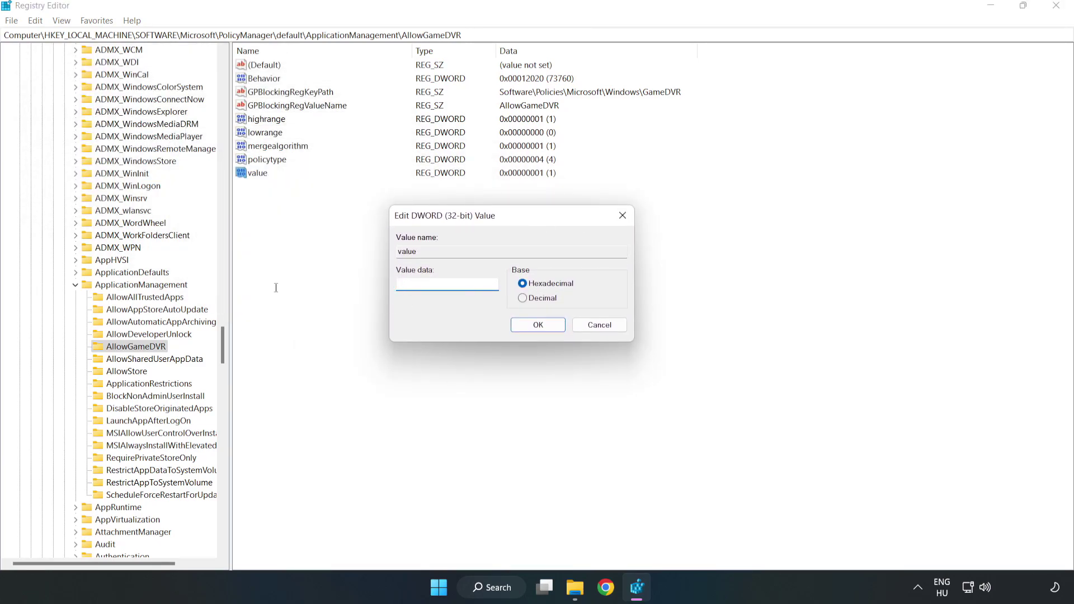
type("0")
left_click(538, 325)
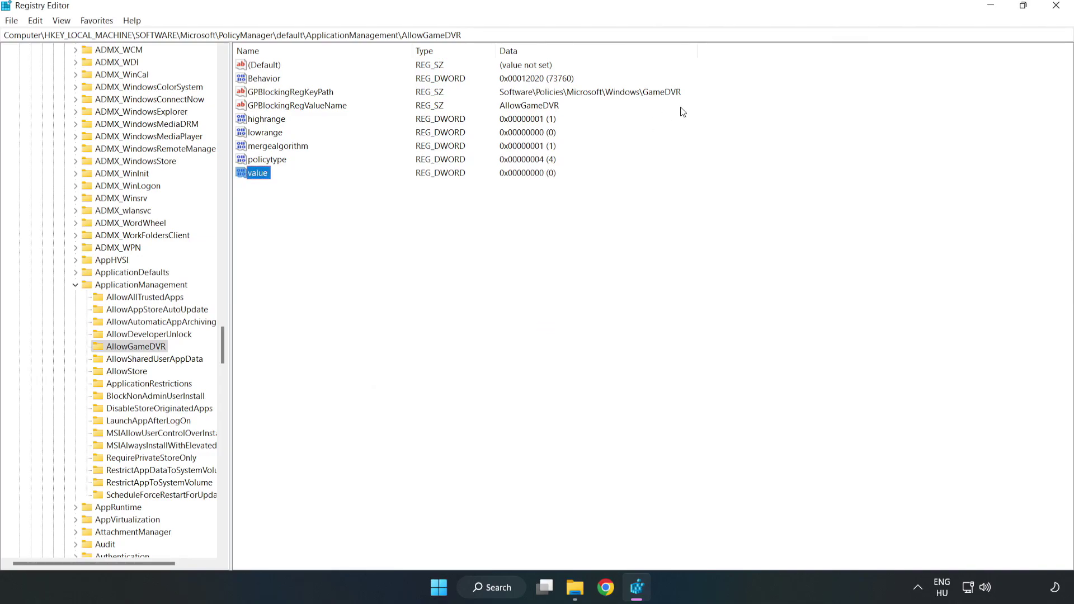
Close Registry Editor and download dxwebsetup.exe from the DirectX End-User Runtime page in Chrome.
left_click(1056, 7)
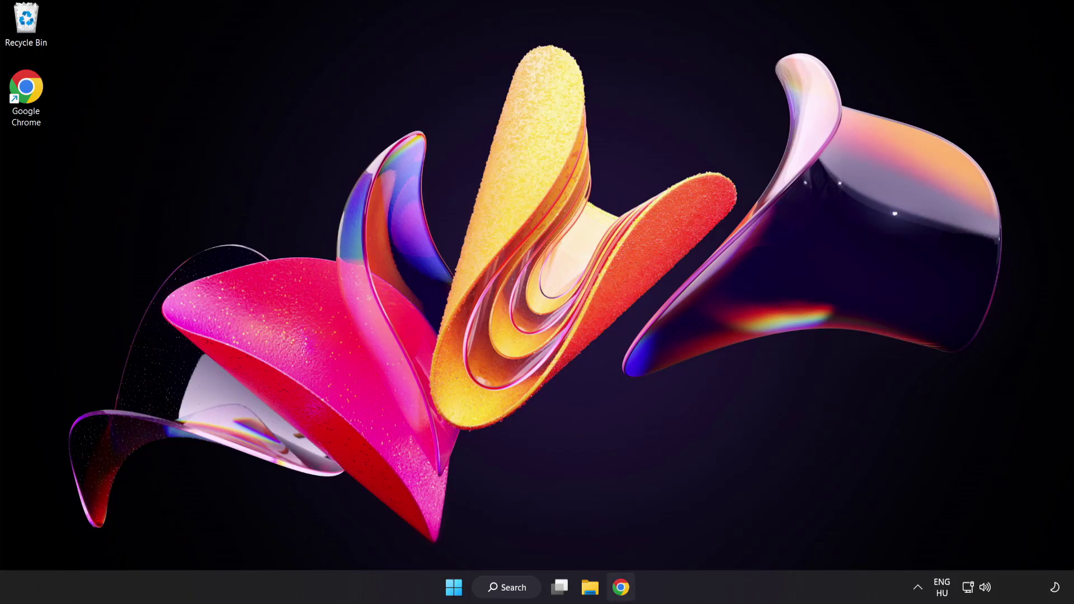
left_click(620, 594)
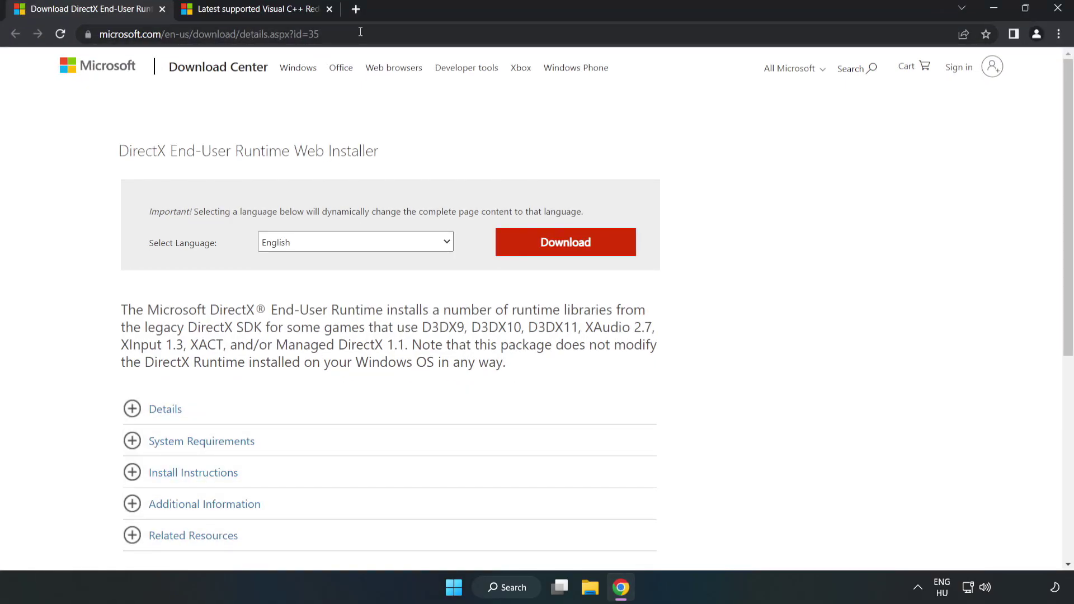
left_click(112, 34)
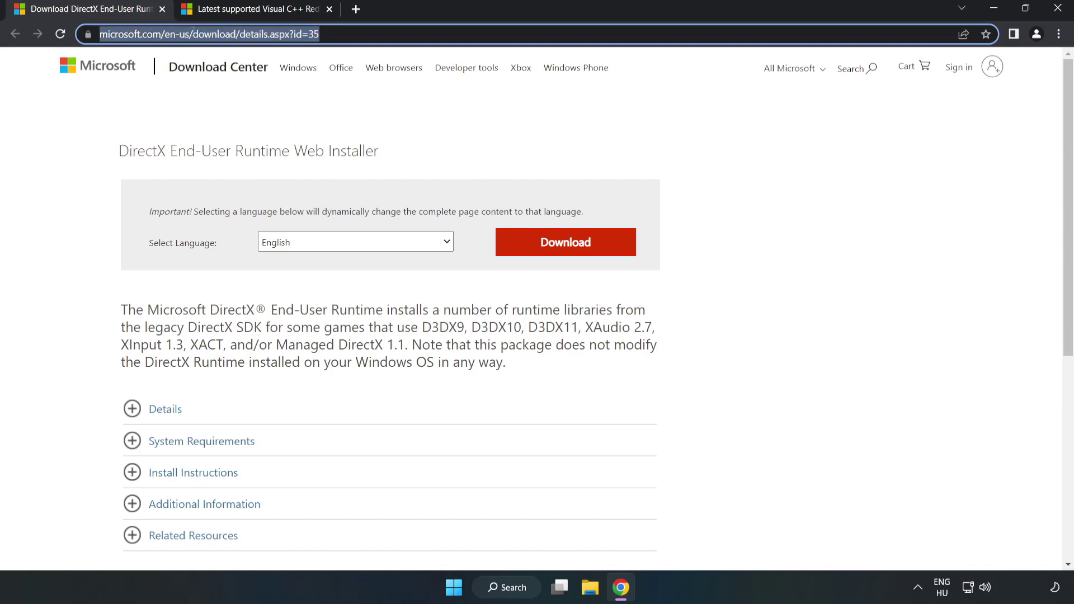
left_click(438, 132)
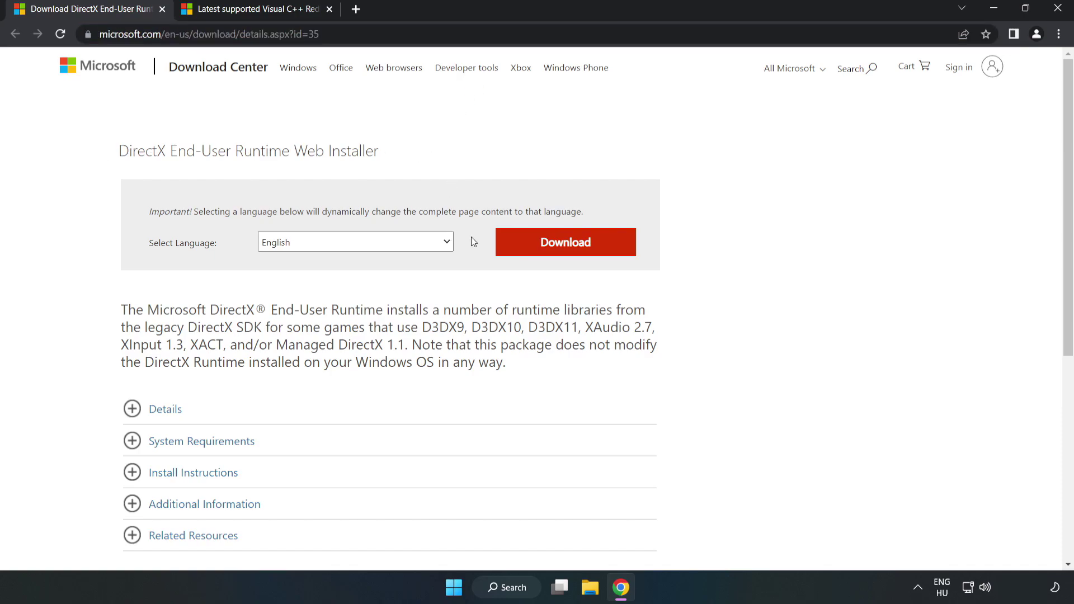
left_click(573, 255)
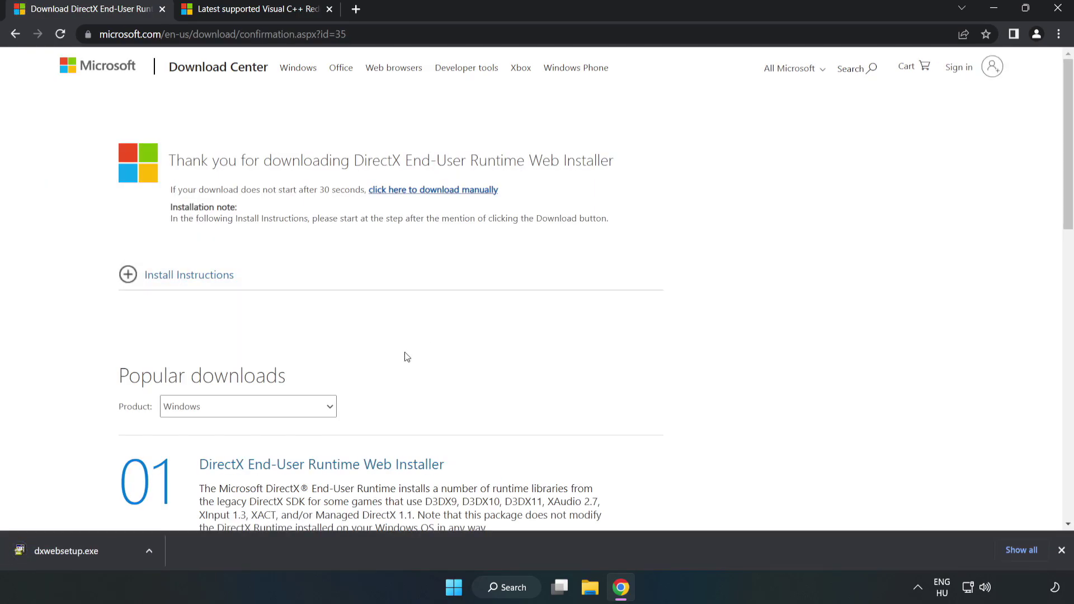
Run dxwebsetup.exe, accept the licence, skip the Bing Bar, and finish DirectX Setup.
left_click(108, 553)
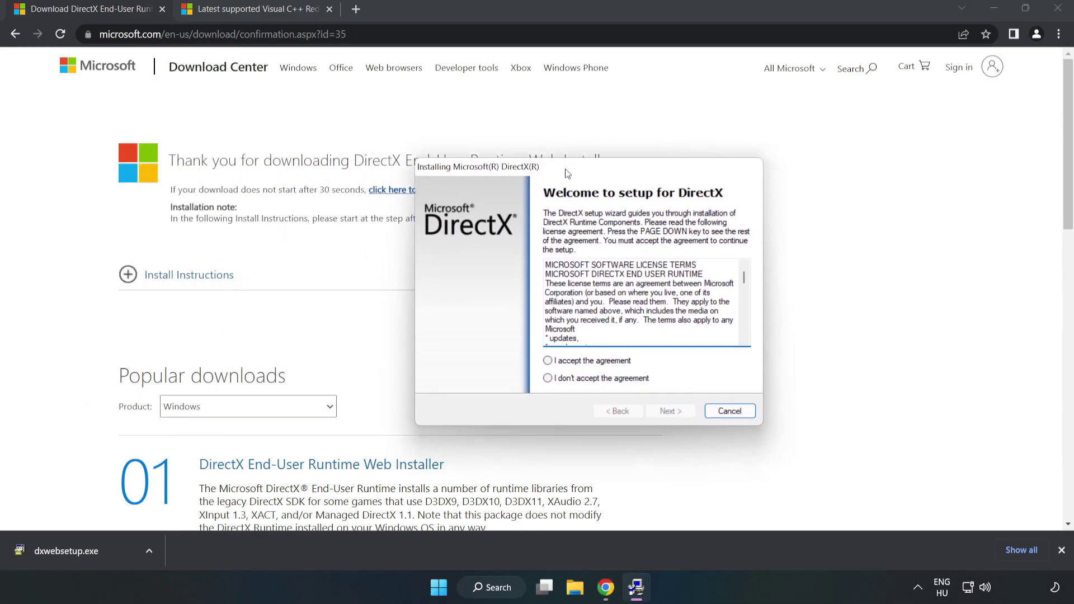
left_click_drag(692, 264, 692, 314)
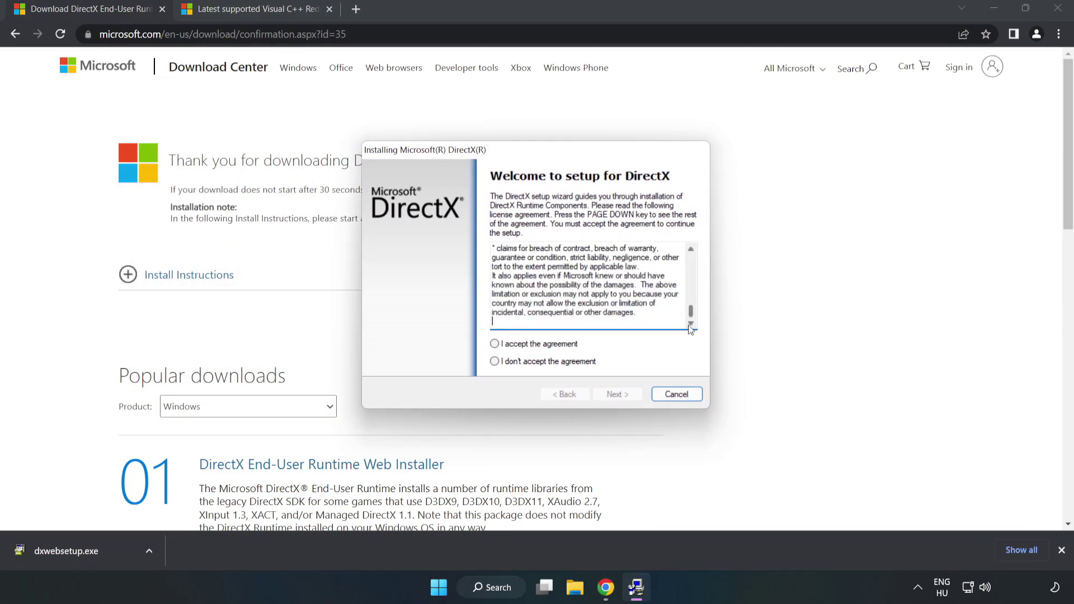
left_click(494, 344)
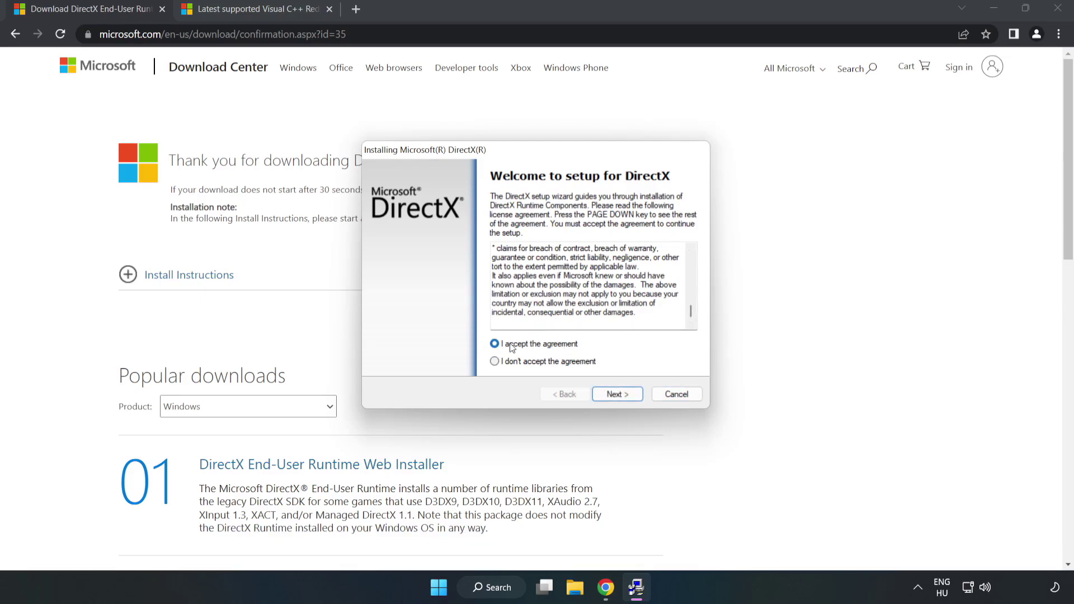
left_click(617, 395)
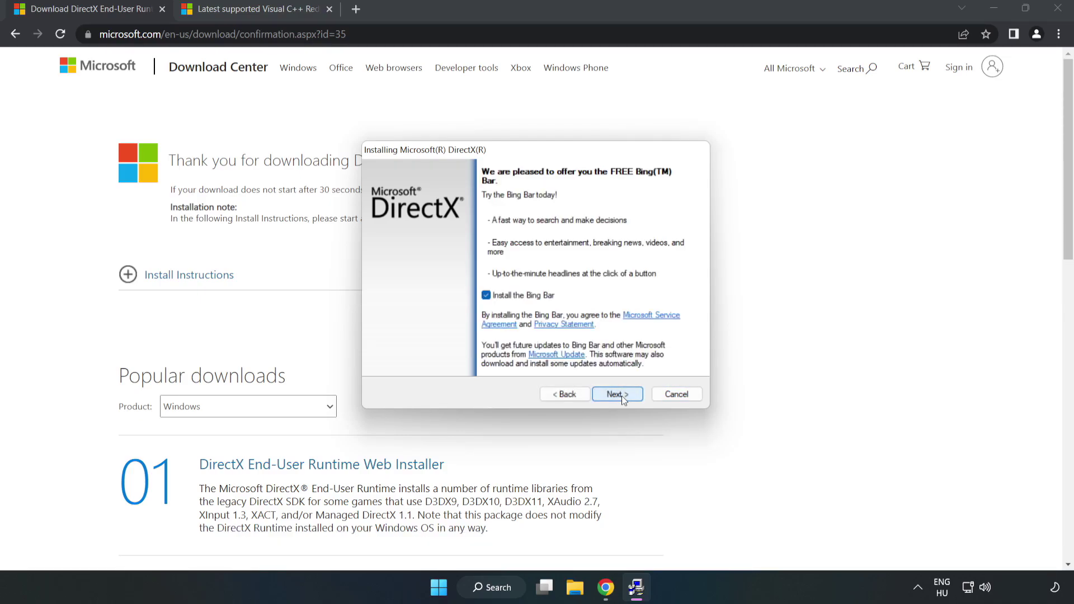
left_click(485, 295)
left_click(618, 394)
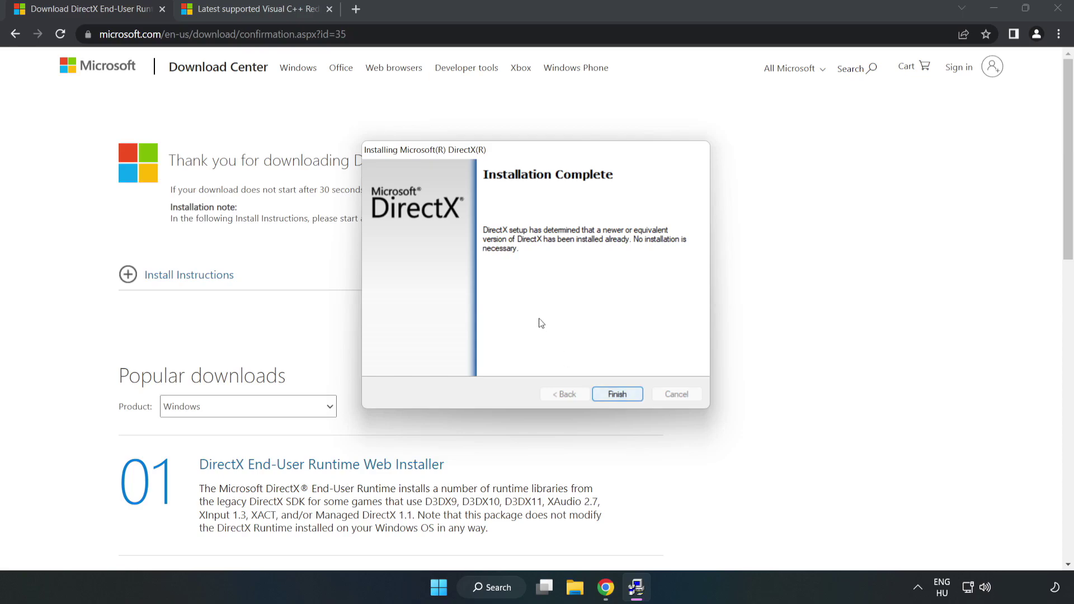
left_click(618, 395)
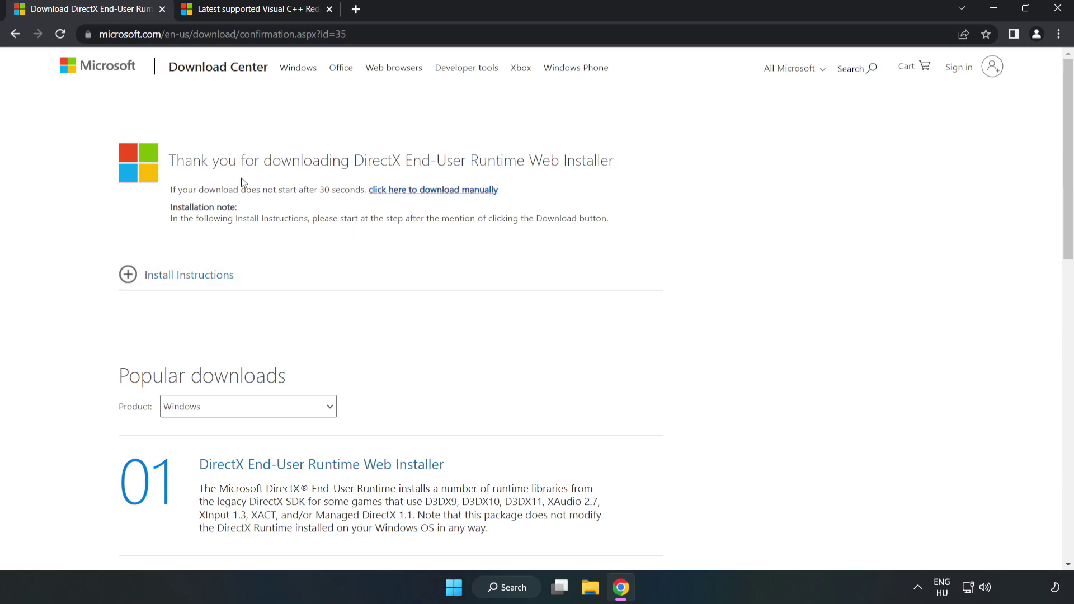
Close the DirectX tab to return to the Visual C++ Redistributable page.
left_click(162, 9)
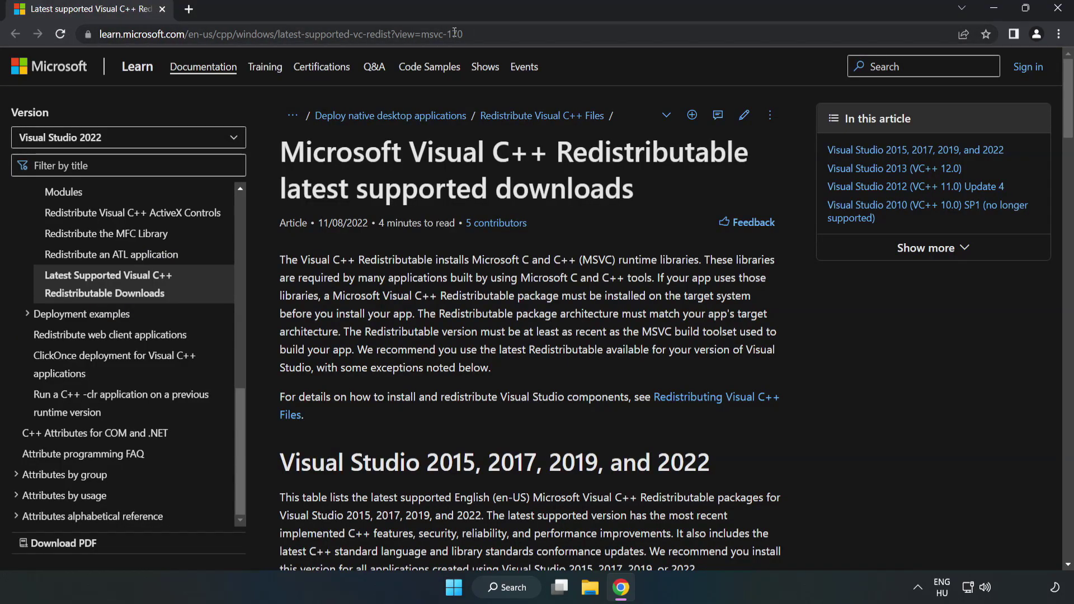
left_click(586, 35)
left_click(587, 35)
left_click(587, 50)
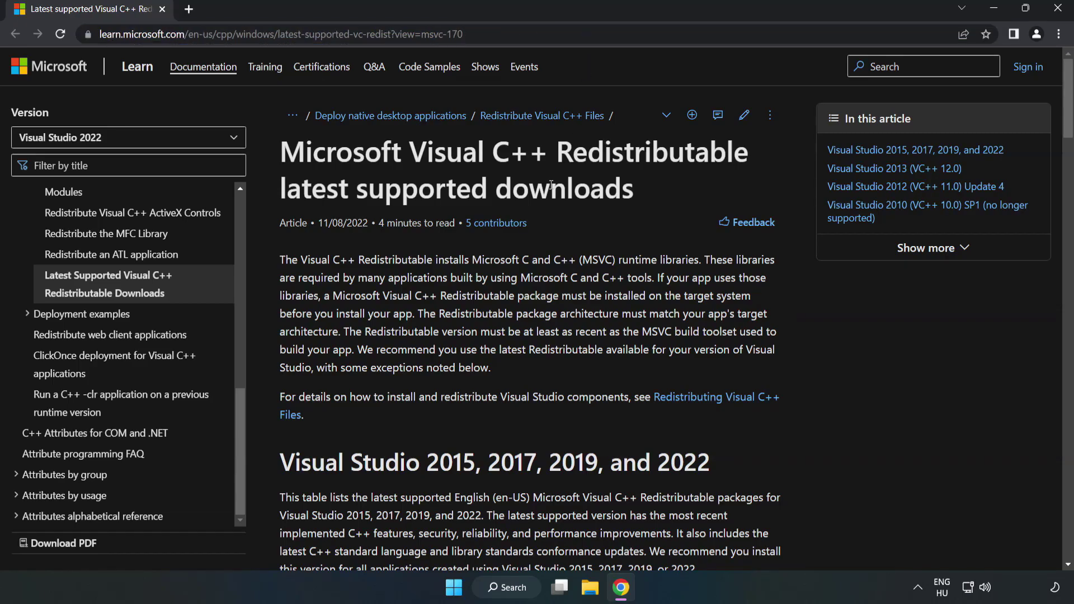
left_click_drag(1069, 118, 1069, 179)
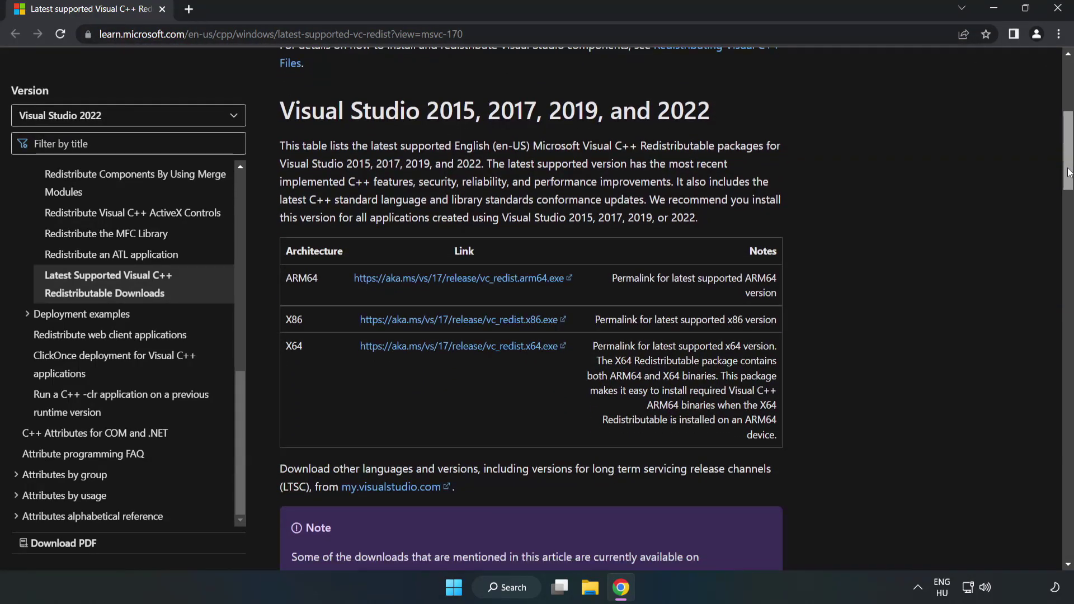
Download the ARM64, x86 and x64 Visual C++ redistributables, allowing multiple downloads, and run VC_redist.arm64.exe.
left_click(458, 279)
left_click(473, 323)
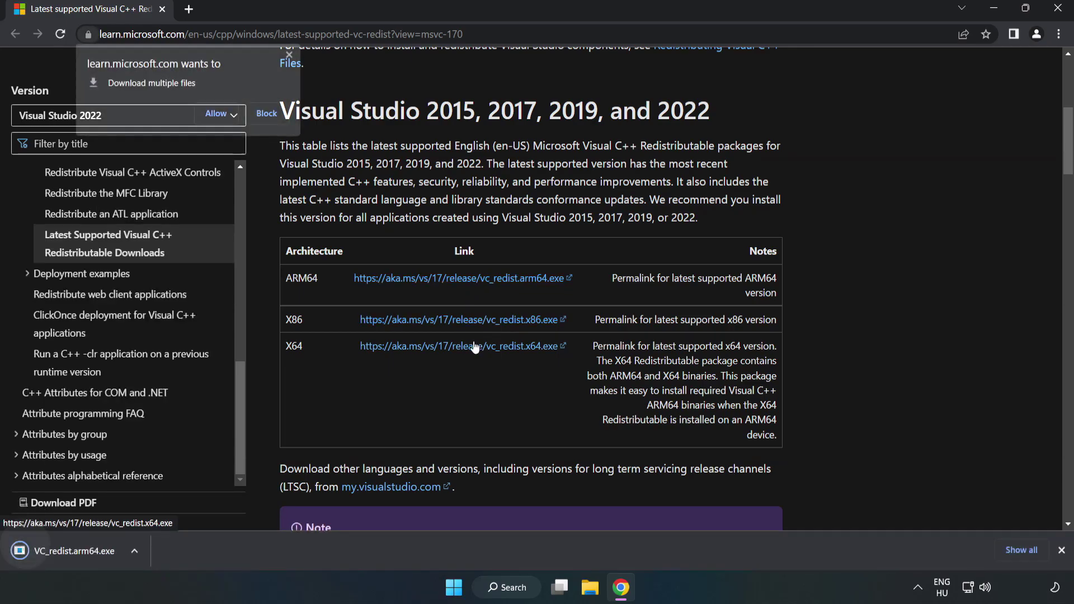
left_click(473, 347)
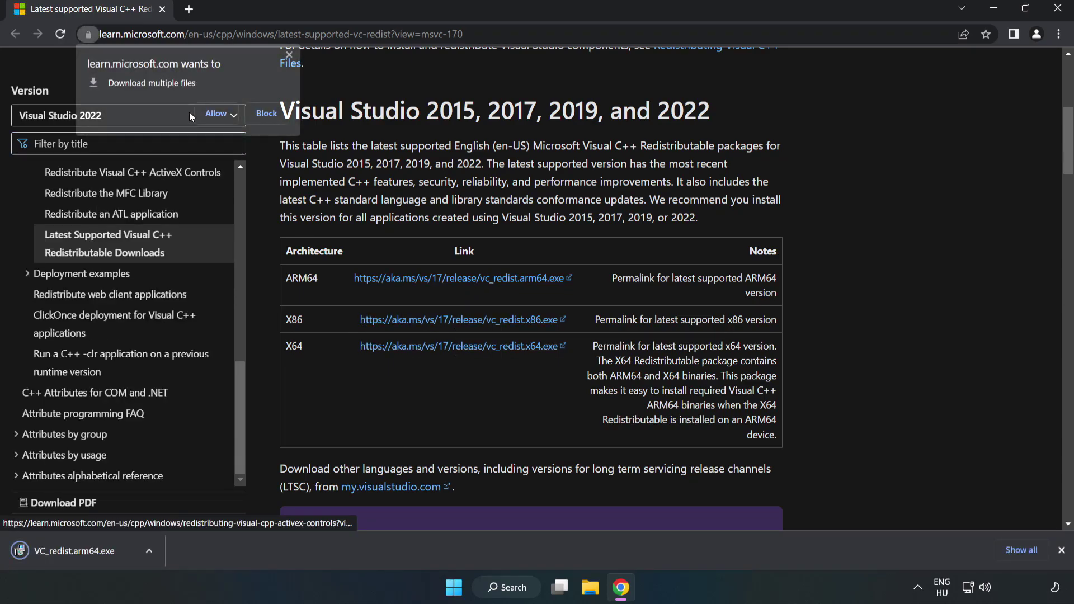
left_click(217, 113)
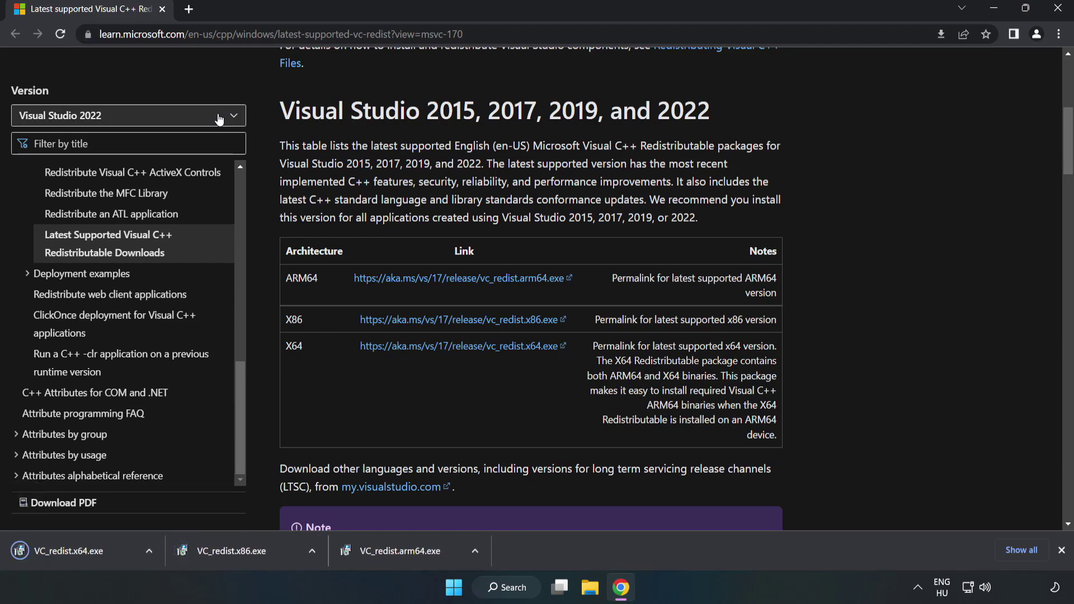
left_click(411, 554)
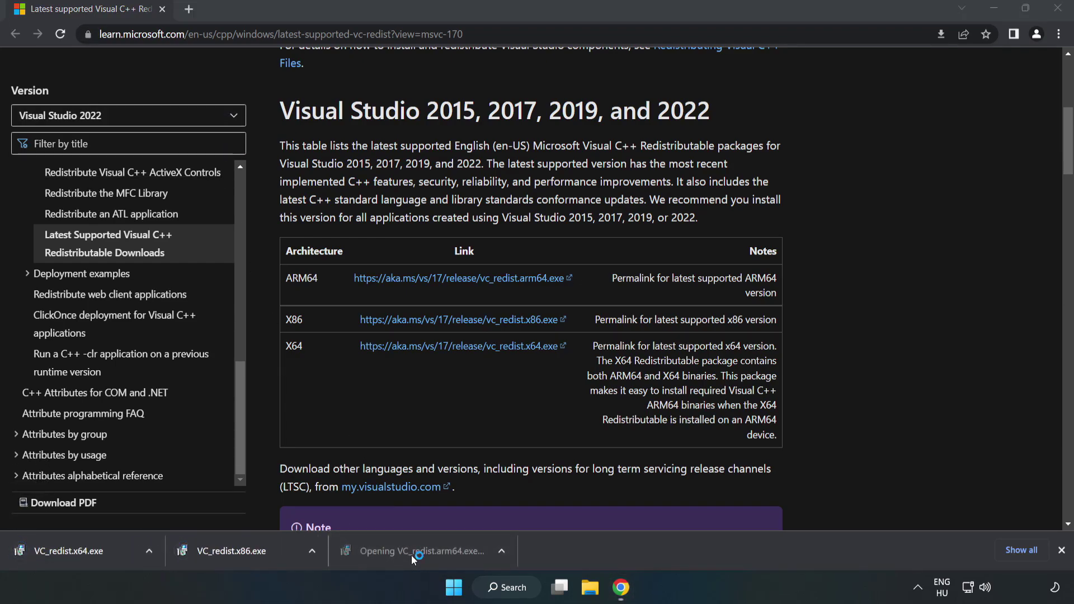
Agree to the terms and attempt the ARM64 install, closing it after it fails as unsupported.
scroll(686, 283, "down", 20)
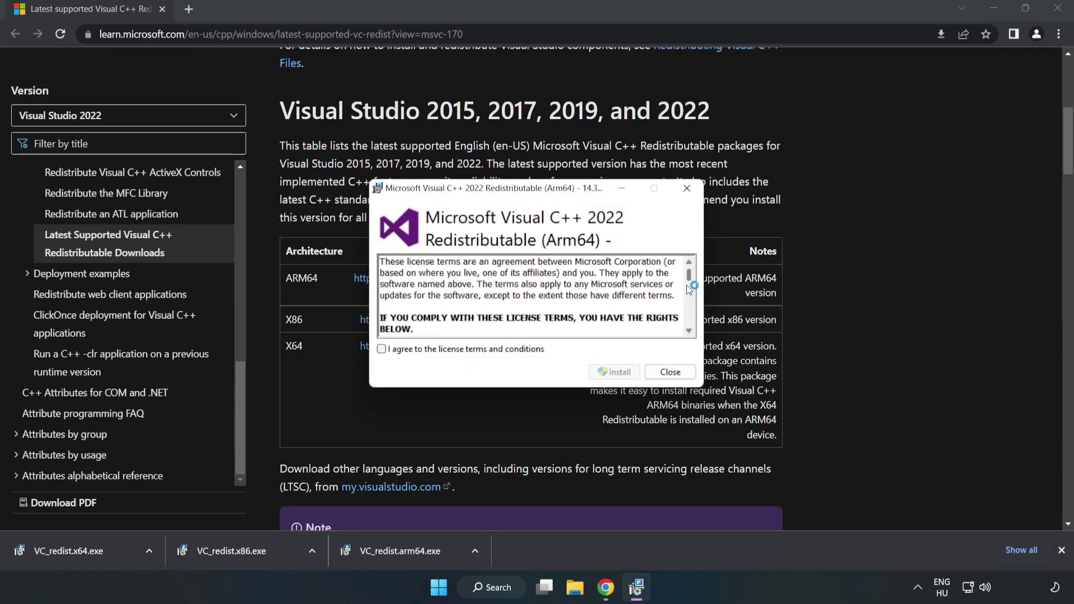
left_click(390, 351)
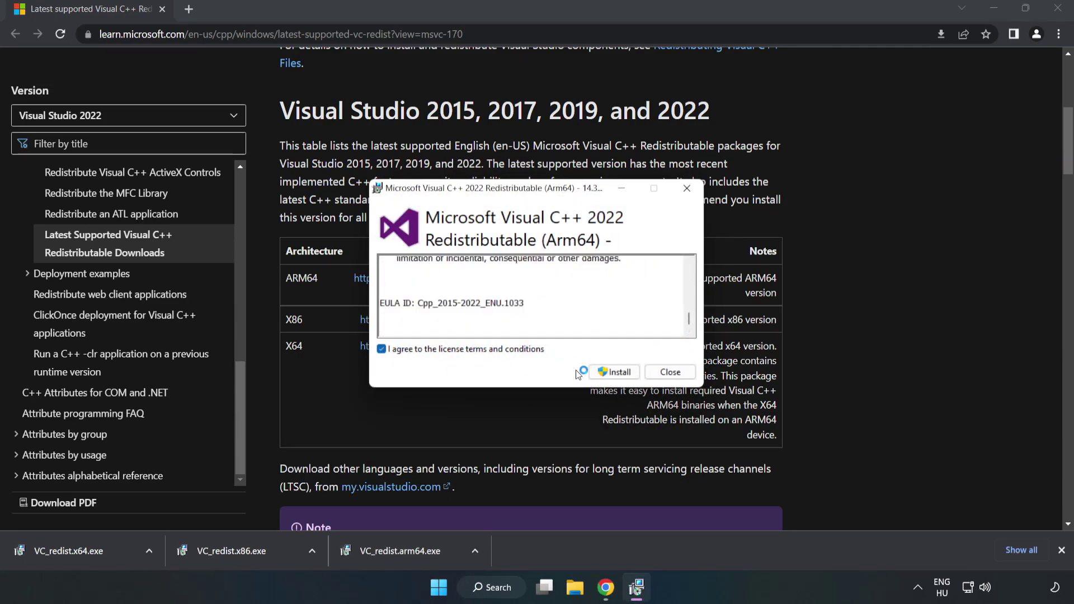
left_click(615, 377)
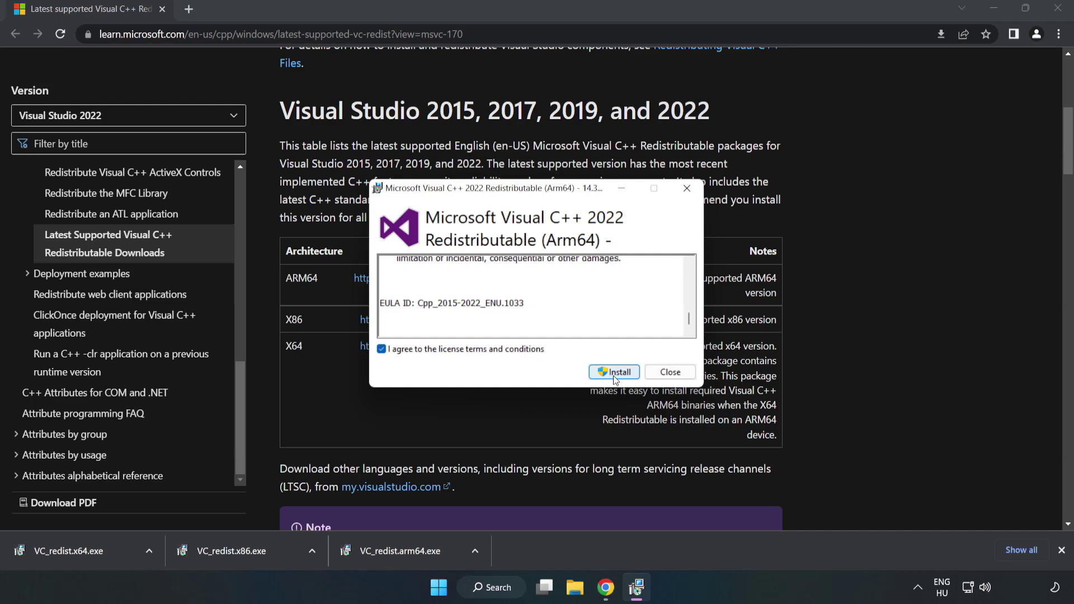
left_click(615, 378)
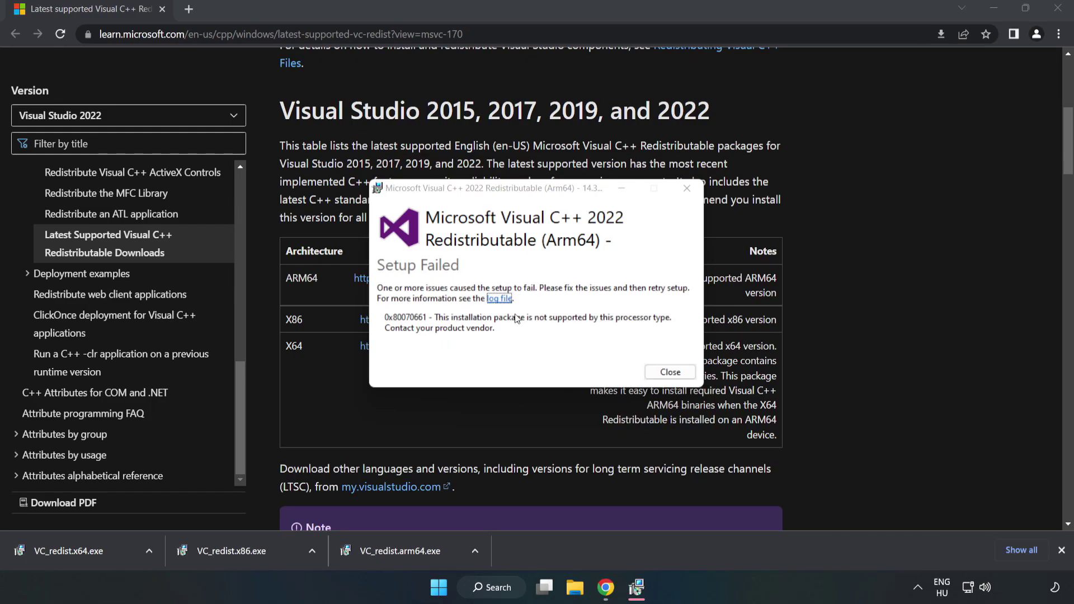
left_click(653, 378)
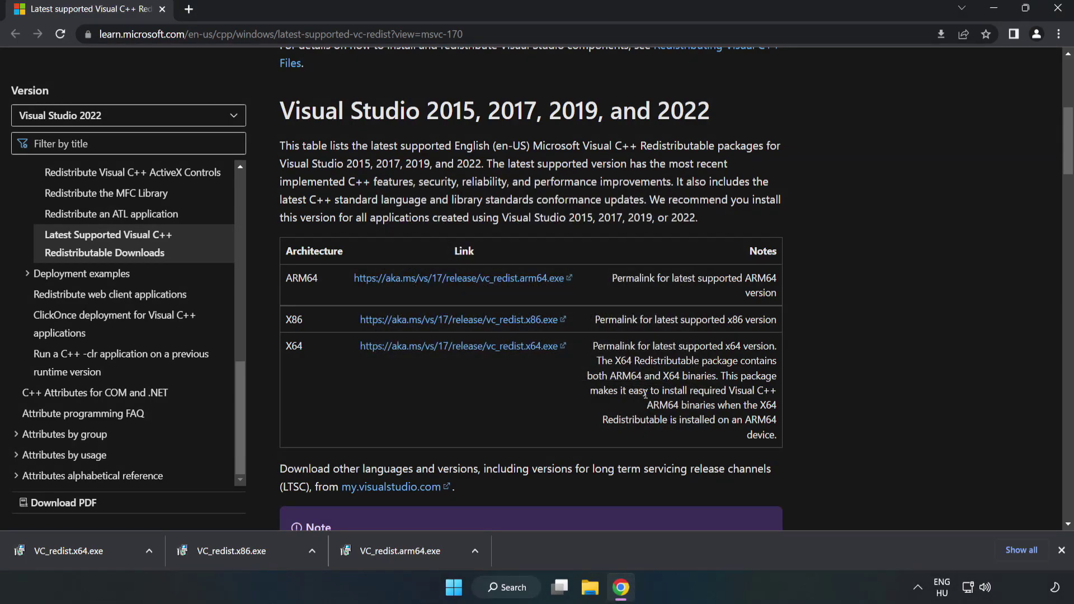
Install the x86 and x64 Visual C++ 2015-2022 redistributables, closing each setup without restarting.
left_click(255, 549)
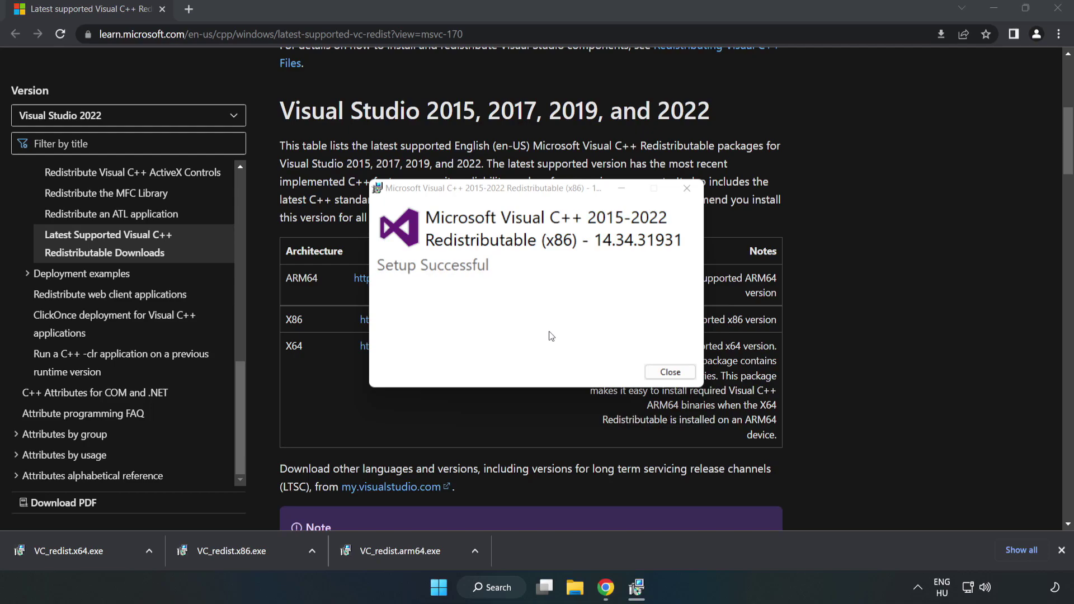
left_click(670, 372)
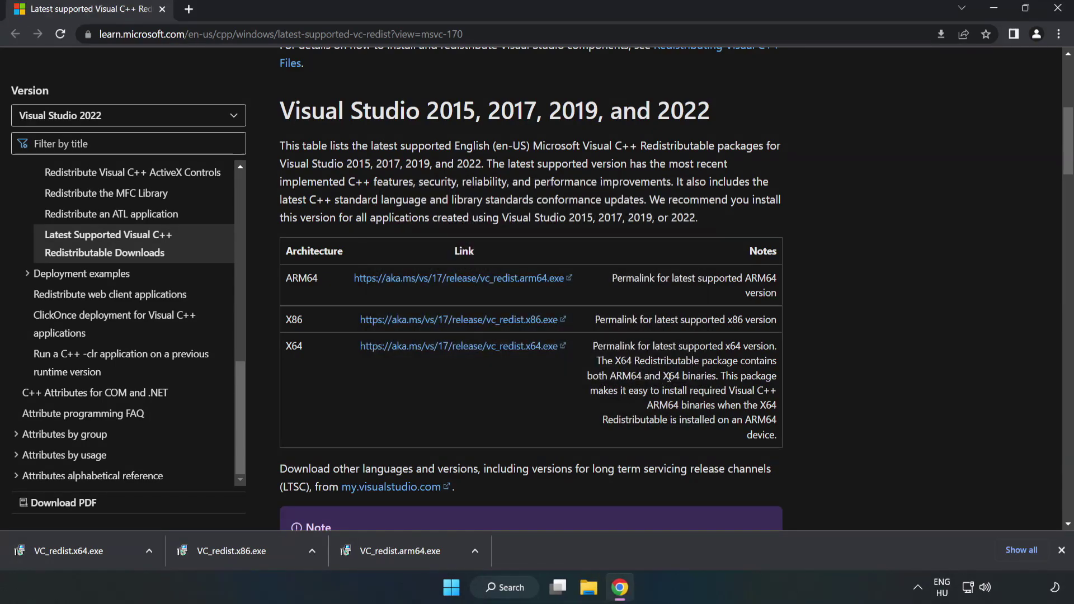
left_click(58, 549)
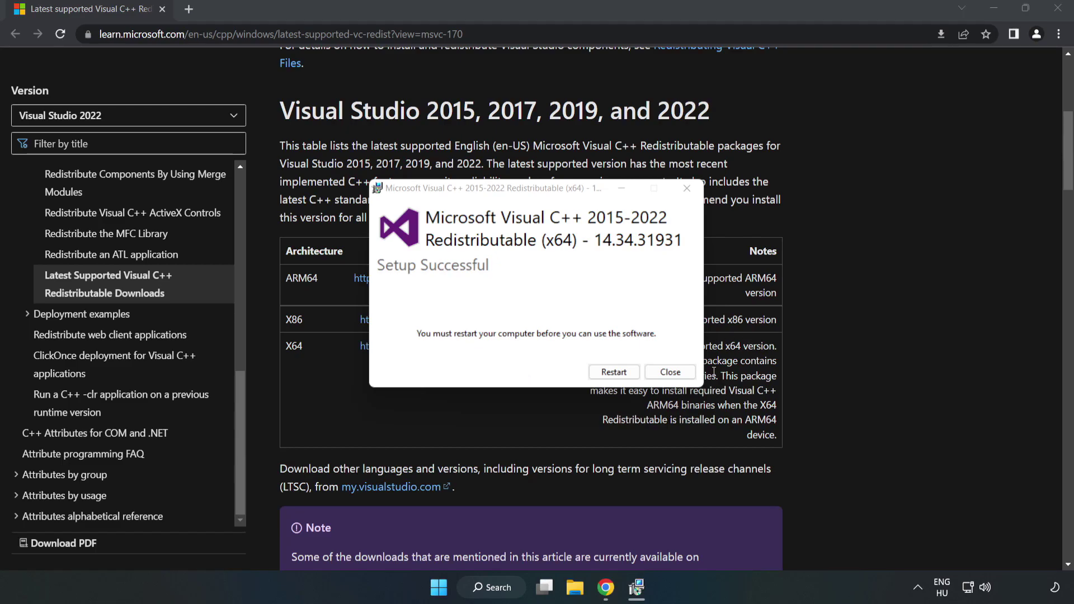
left_click(670, 373)
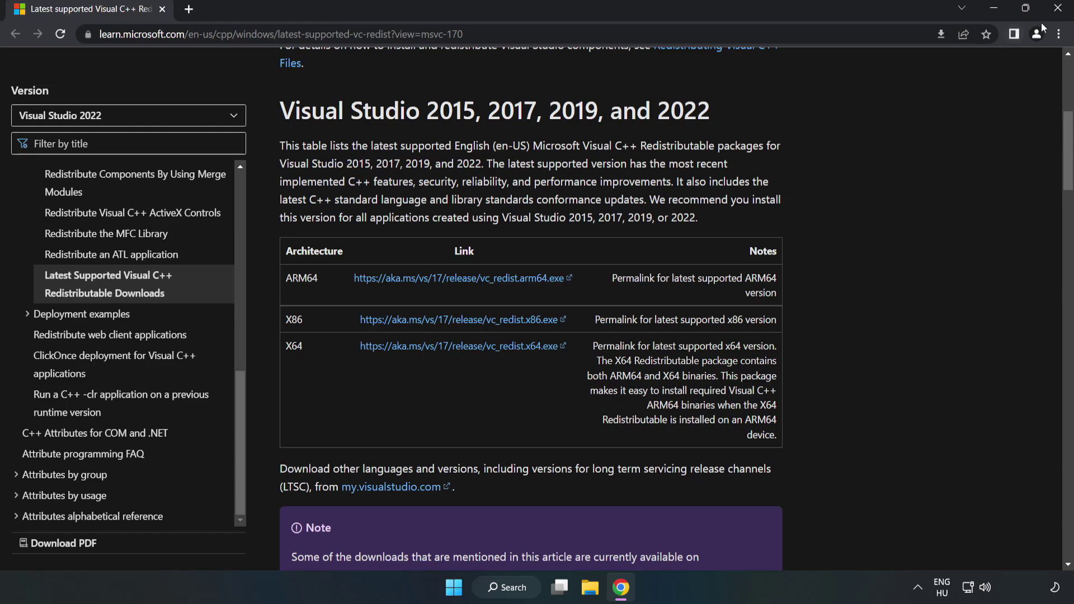
Close Chrome and bring up the Start menu's power options showing Restart.
left_click(1059, 12)
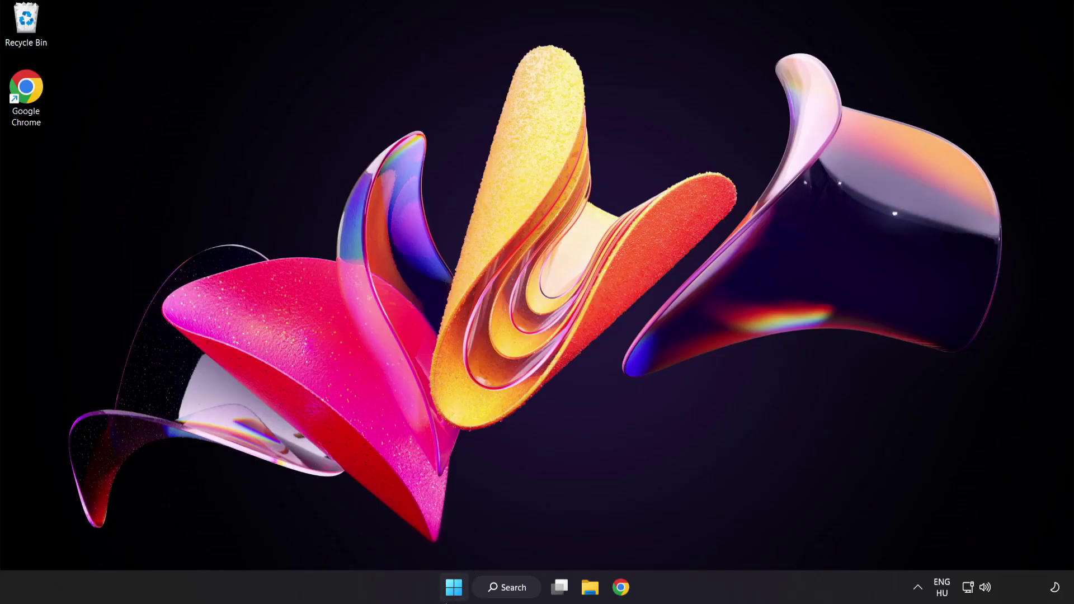
left_click(454, 588)
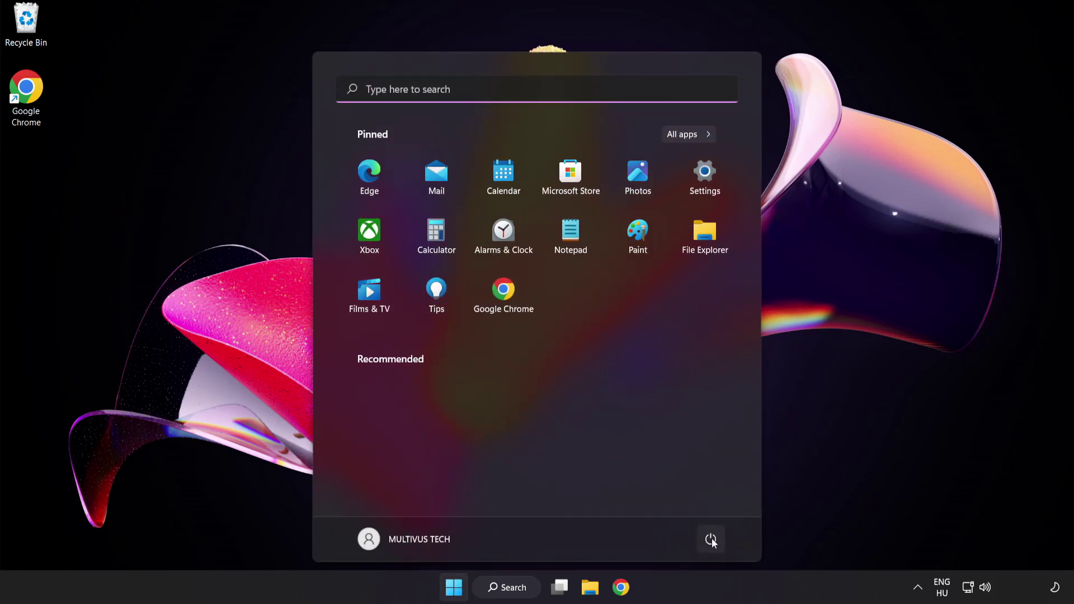
left_click(711, 540)
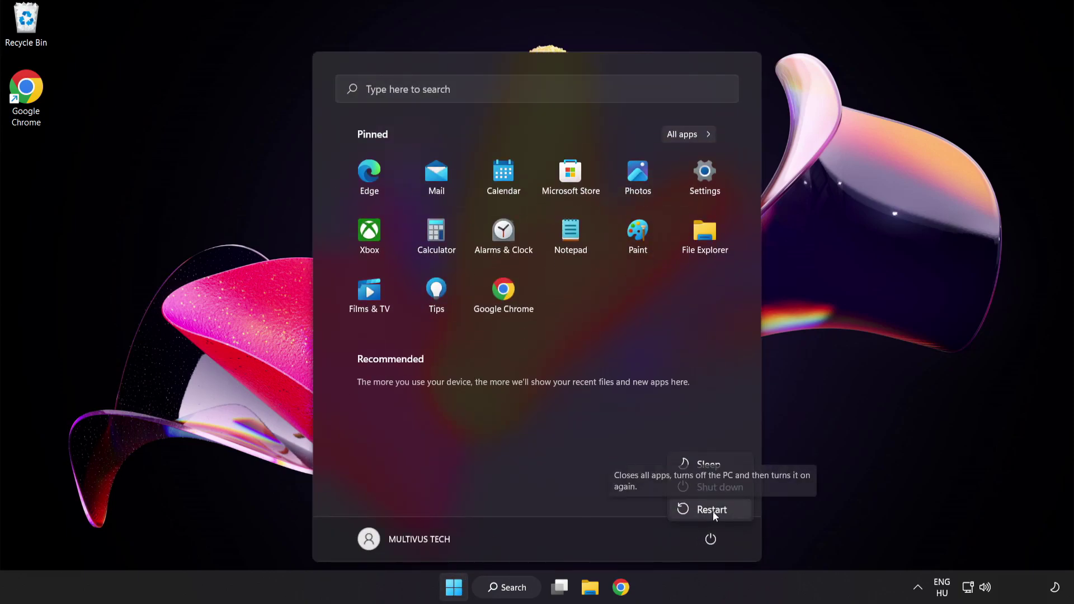